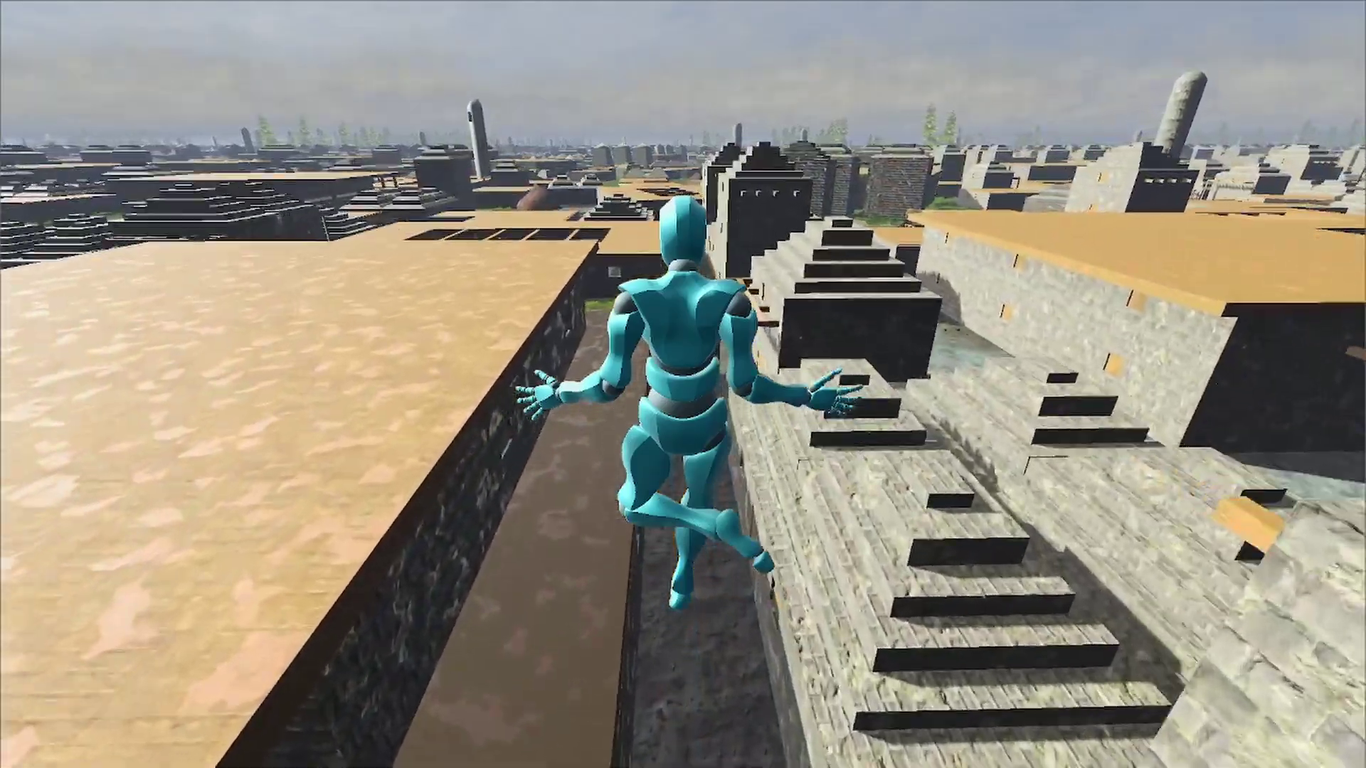
pyautogui.press('w')
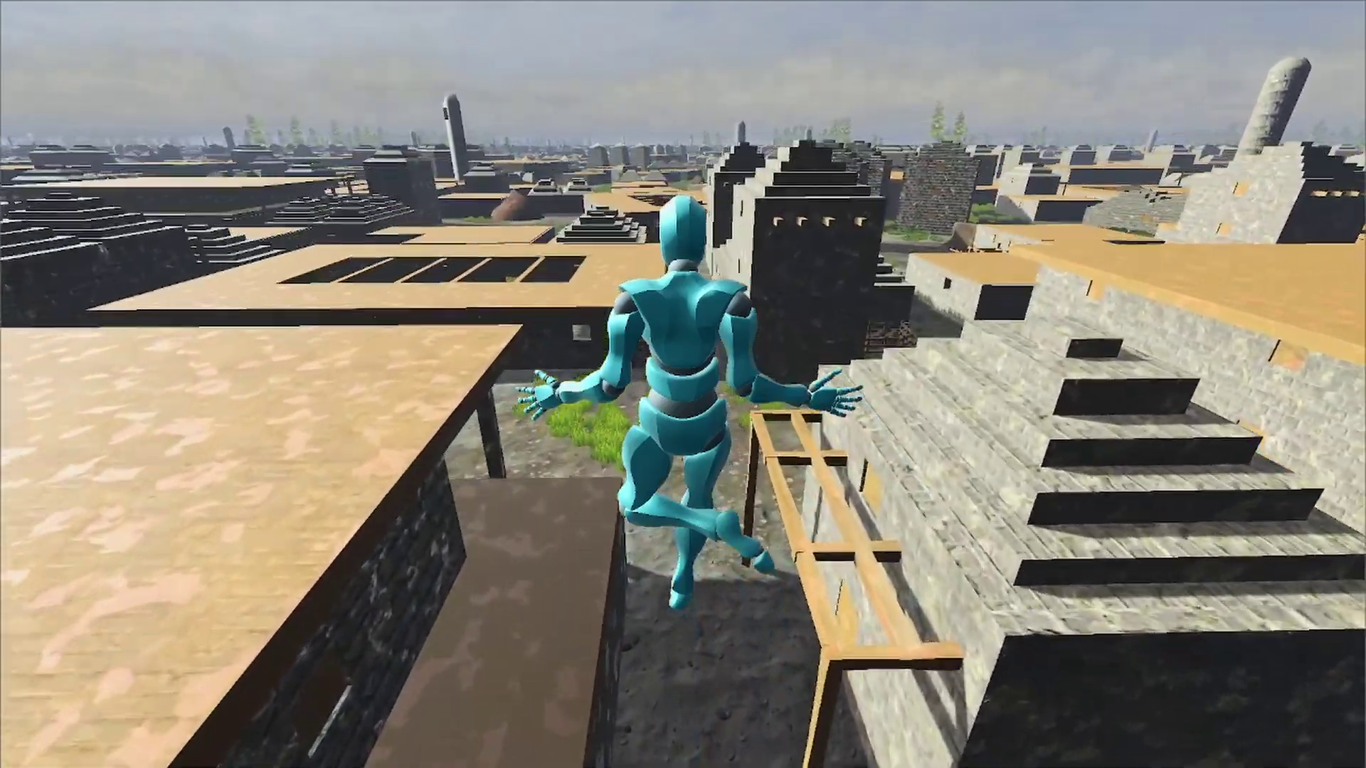
pyautogui.press('w')
pyautogui.press('w')
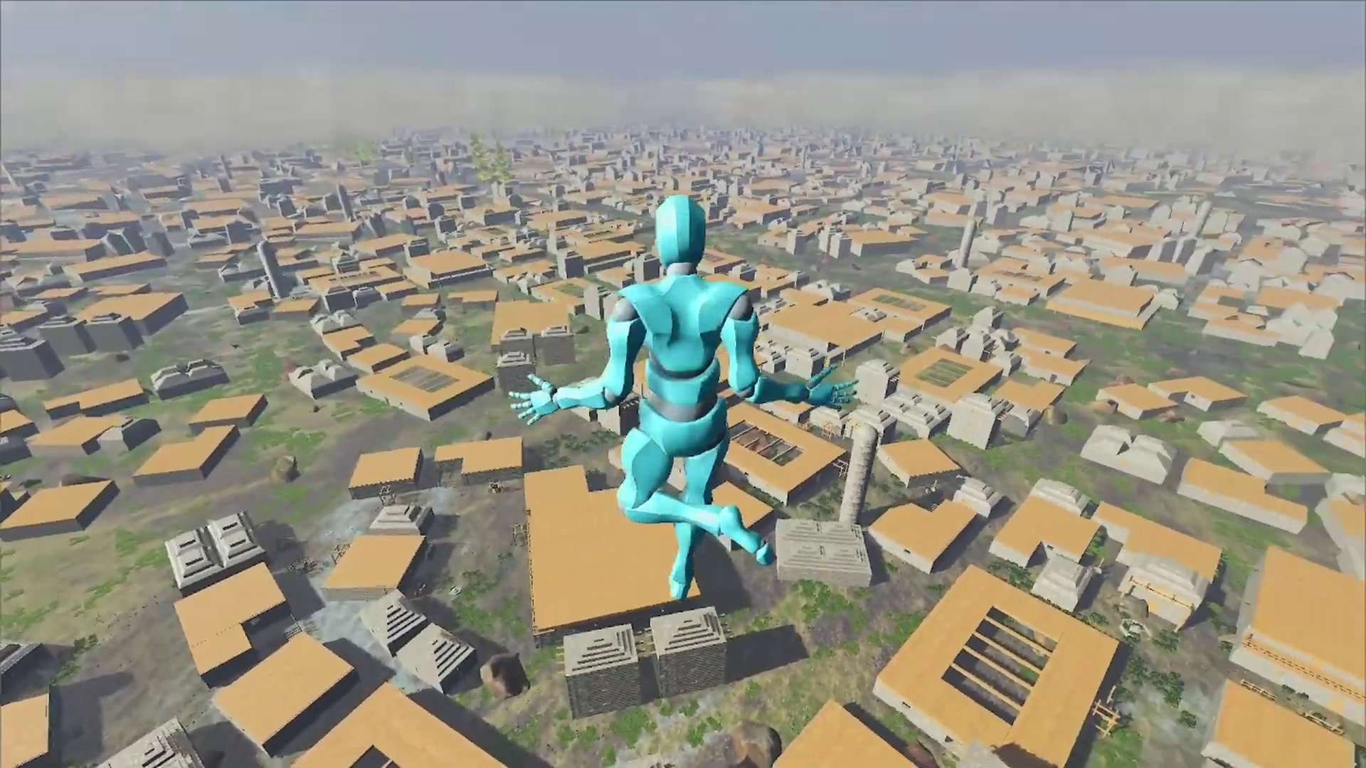
pyautogui.press('w')
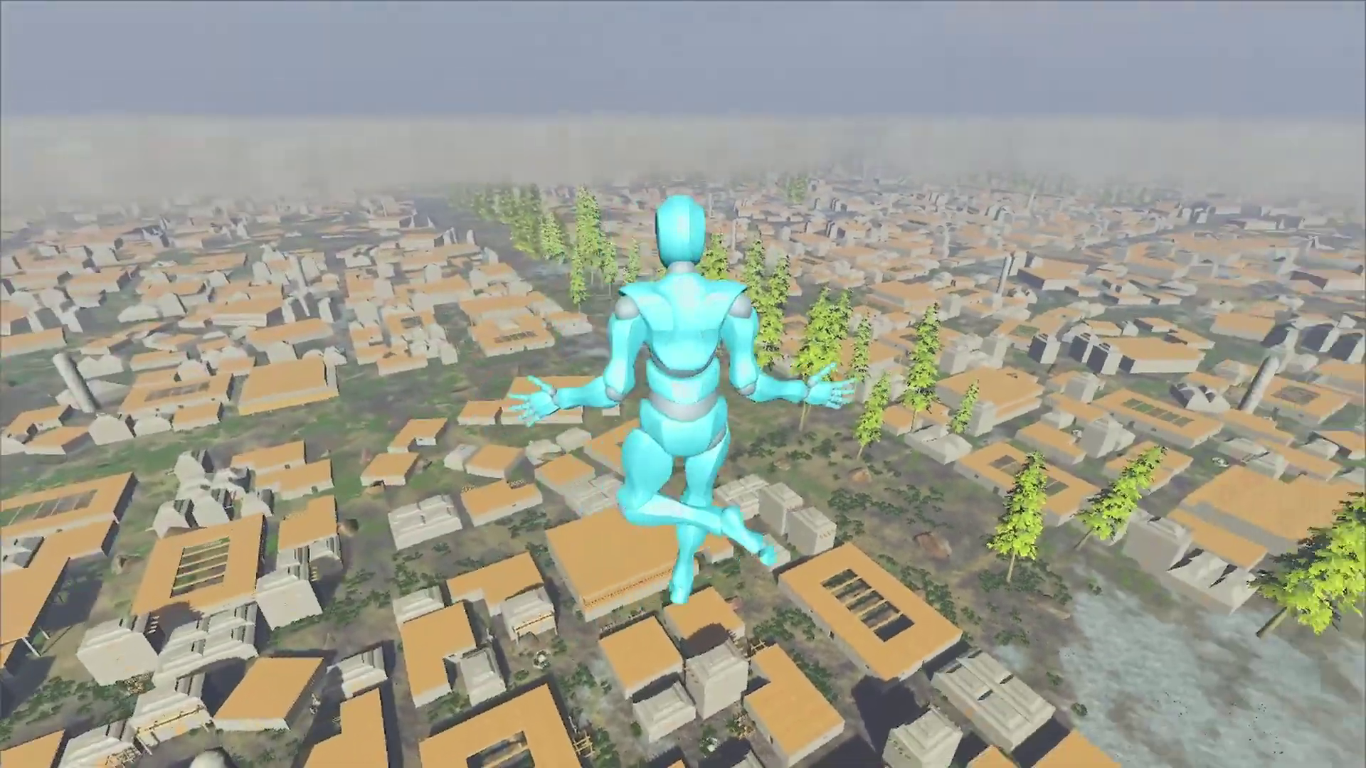
pyautogui.press('w')
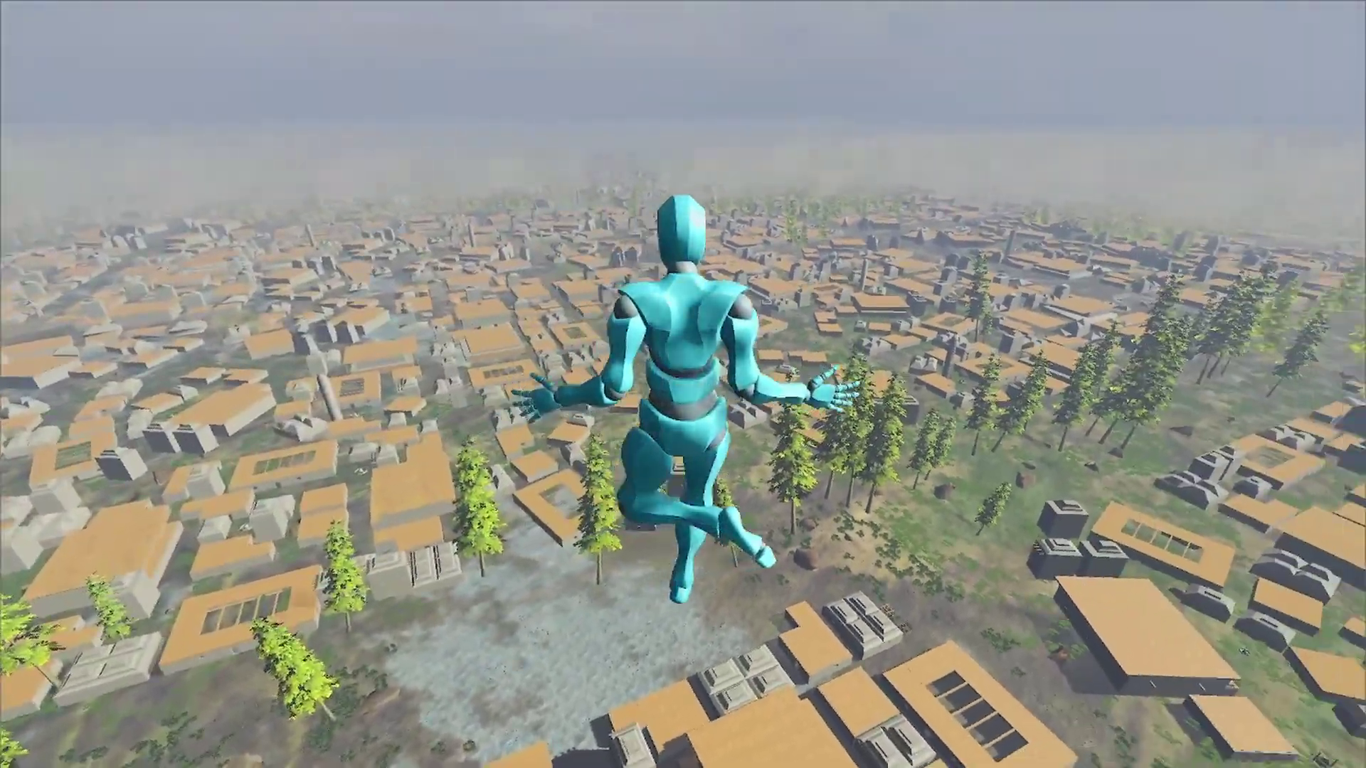
pyautogui.press('w')
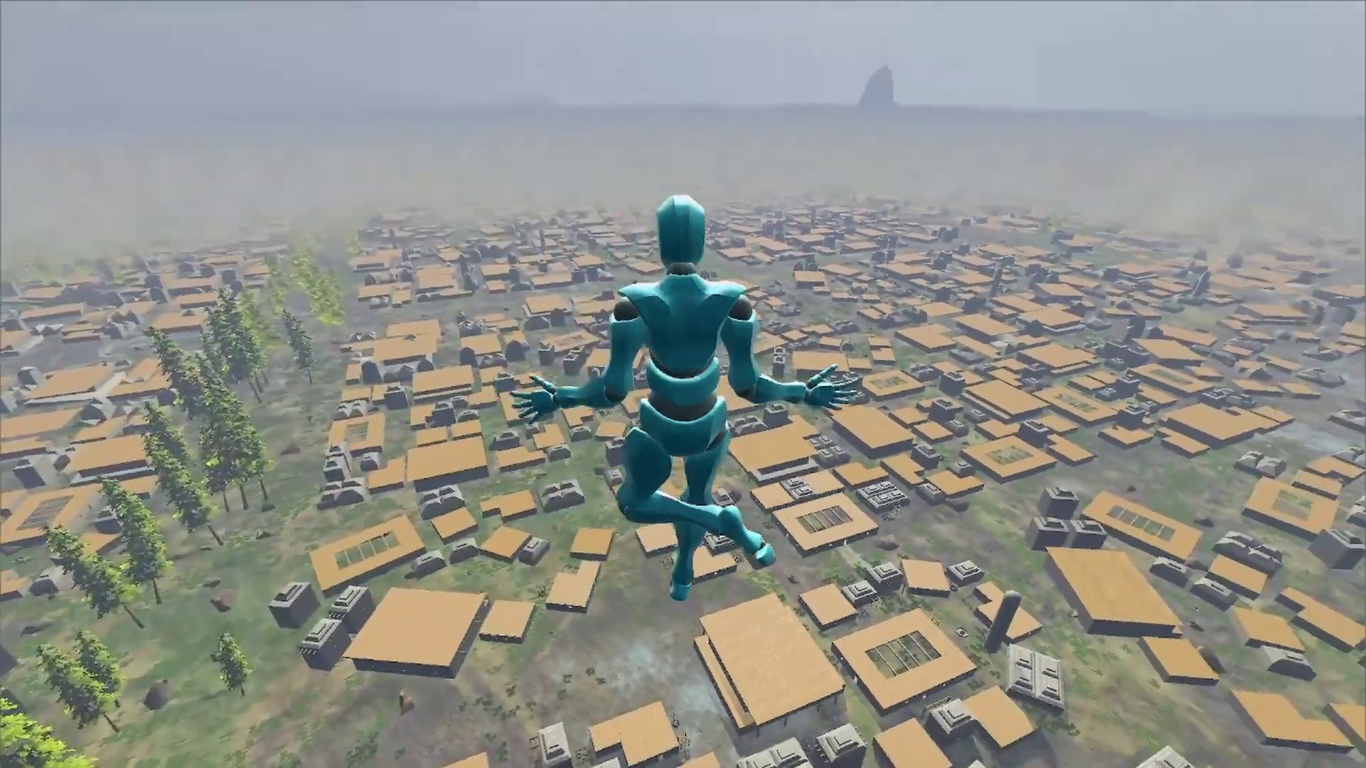
pyautogui.press('w')
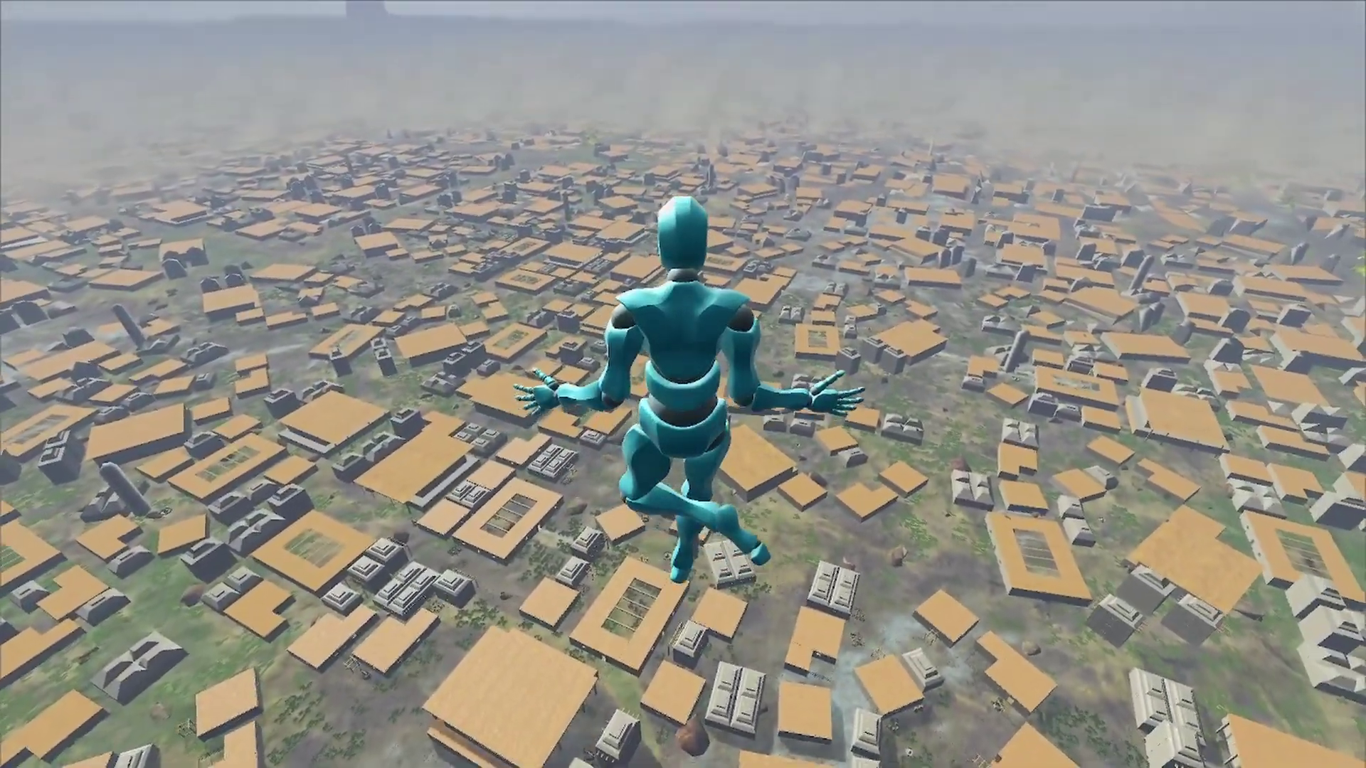
pyautogui.press('w')
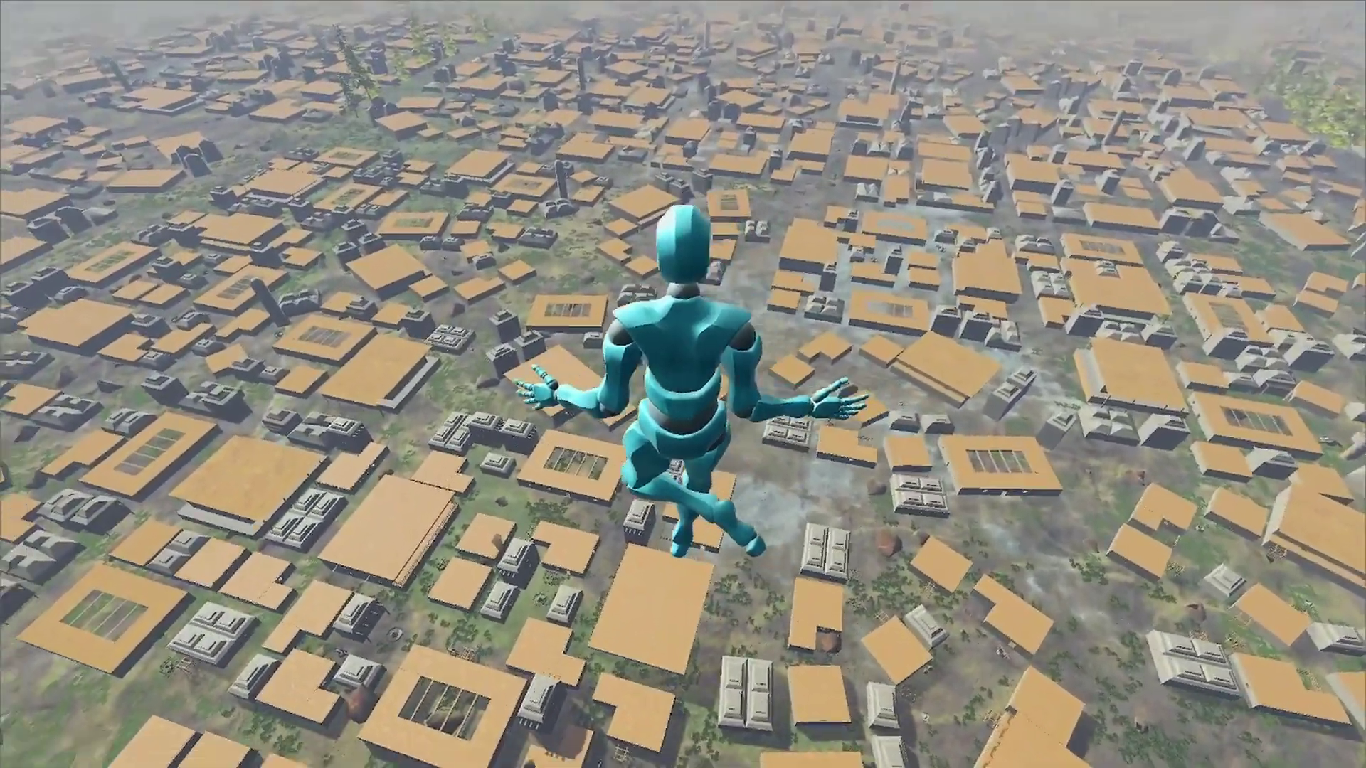
pyautogui.press('w')
pyautogui.press('w')
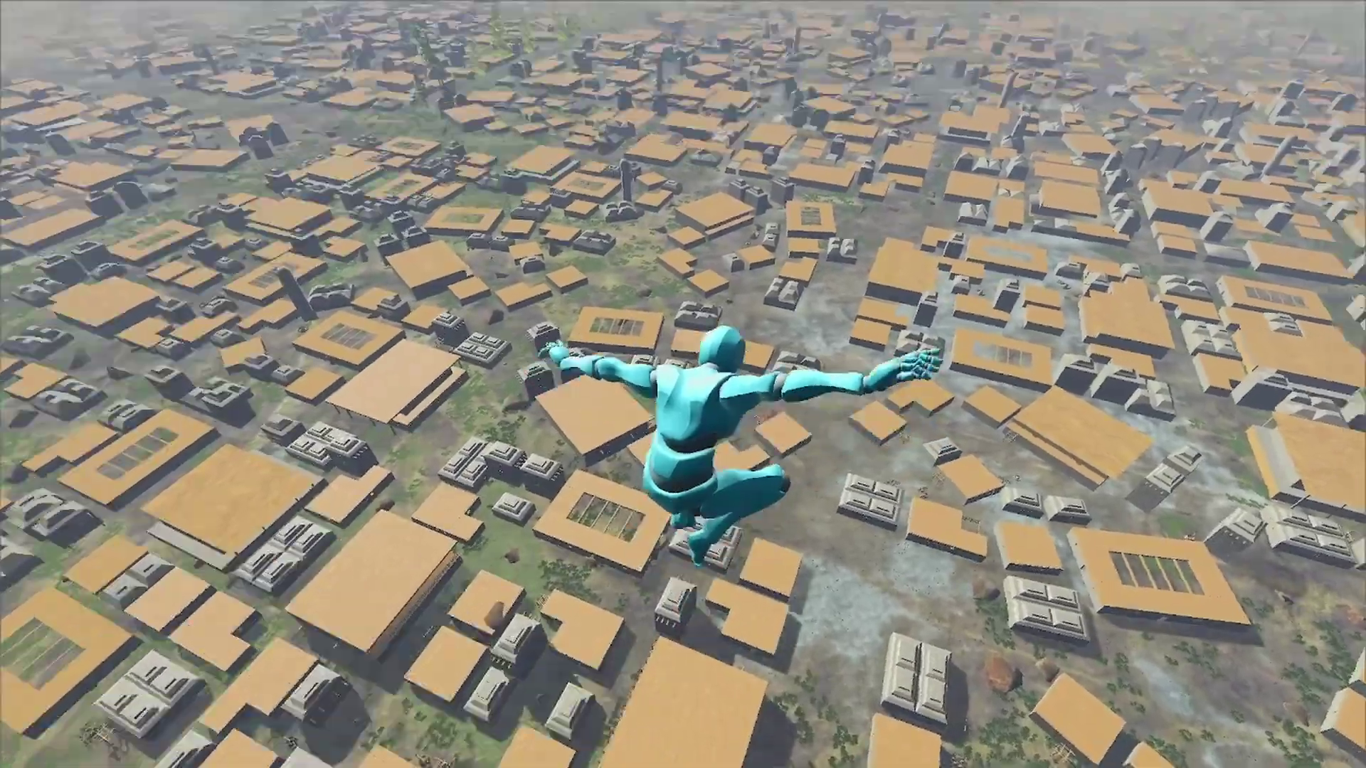
pyautogui.press('w')
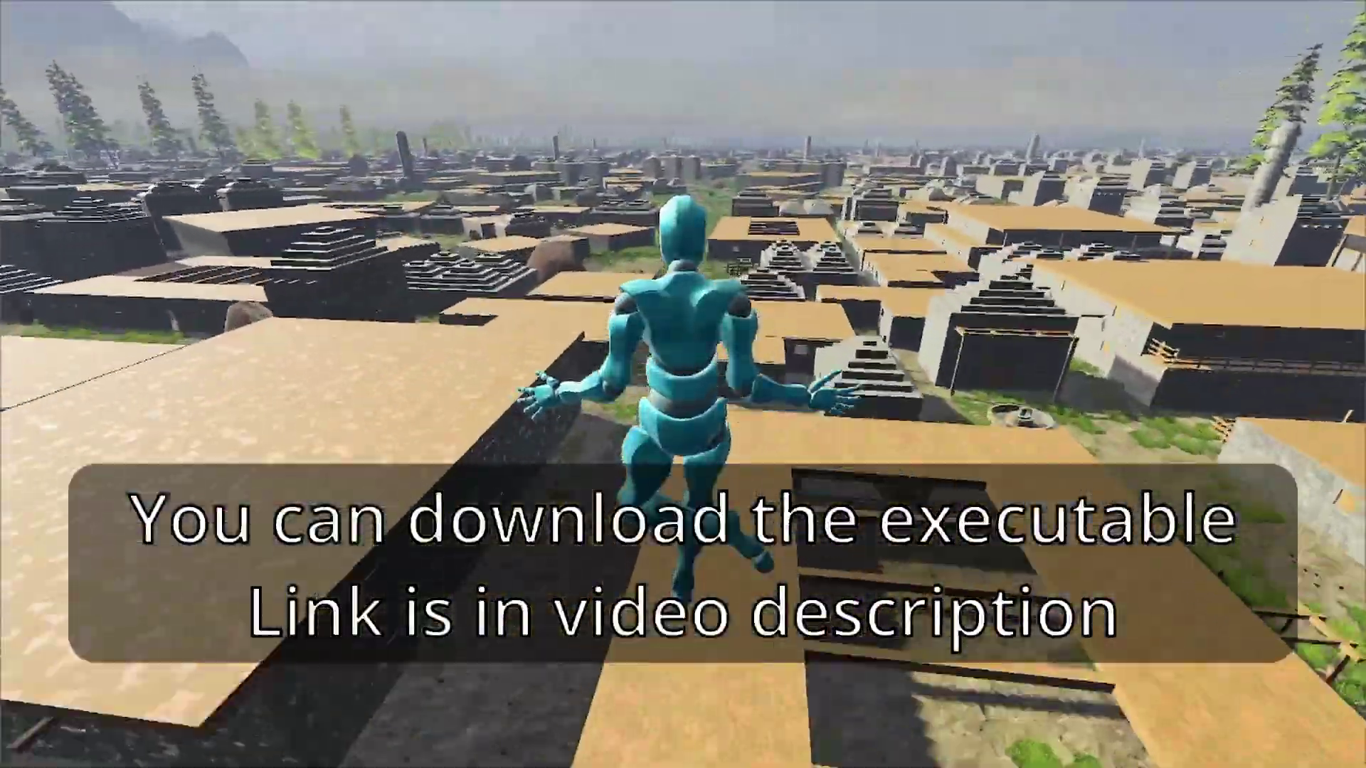
pyautogui.press('w')
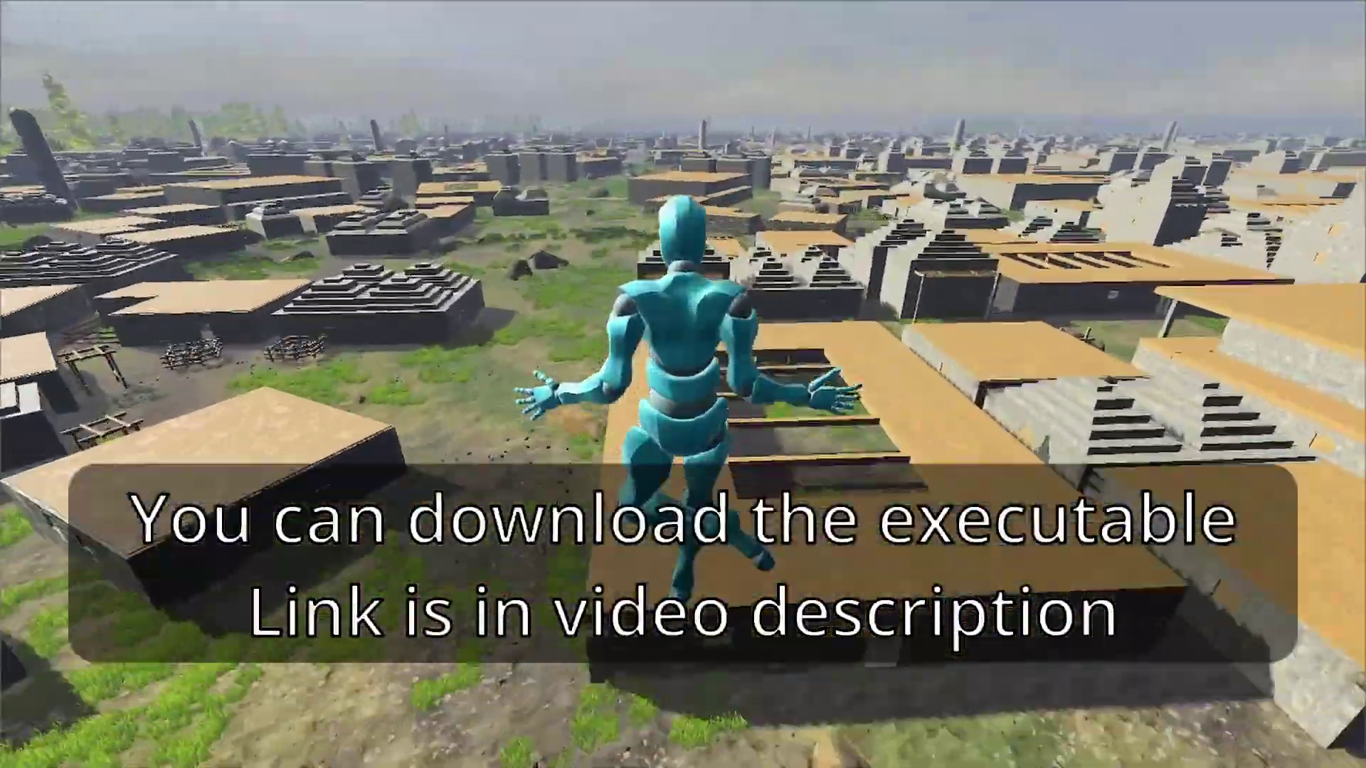
pyautogui.press('w')
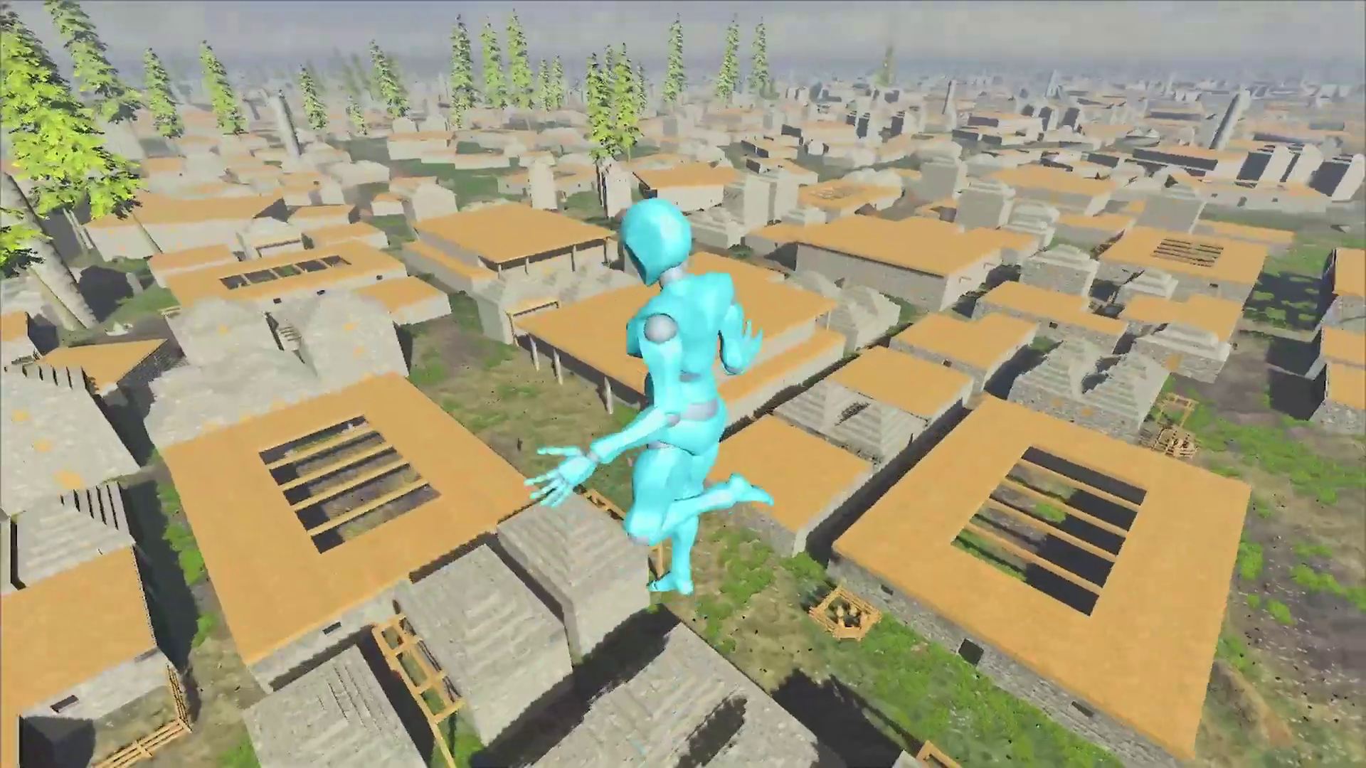
pyautogui.press('w')
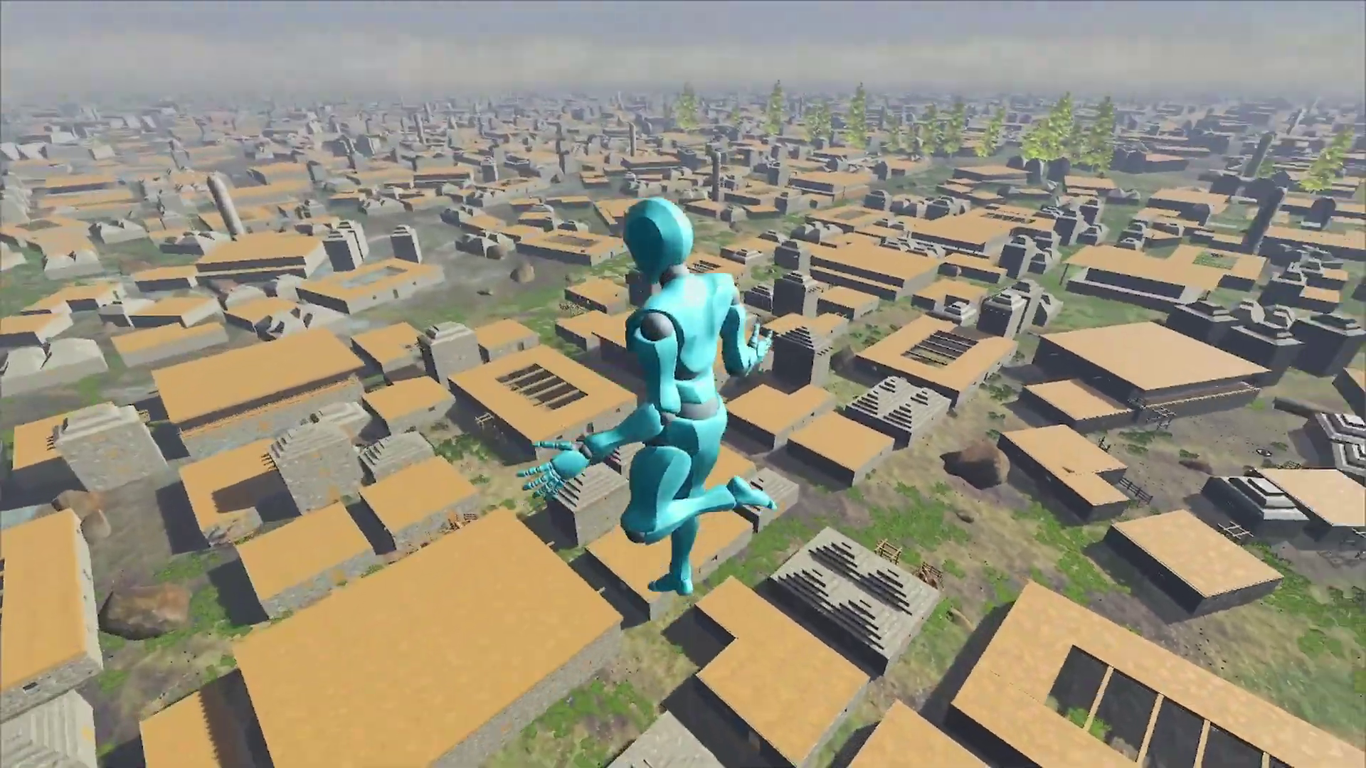
pyautogui.press('w')
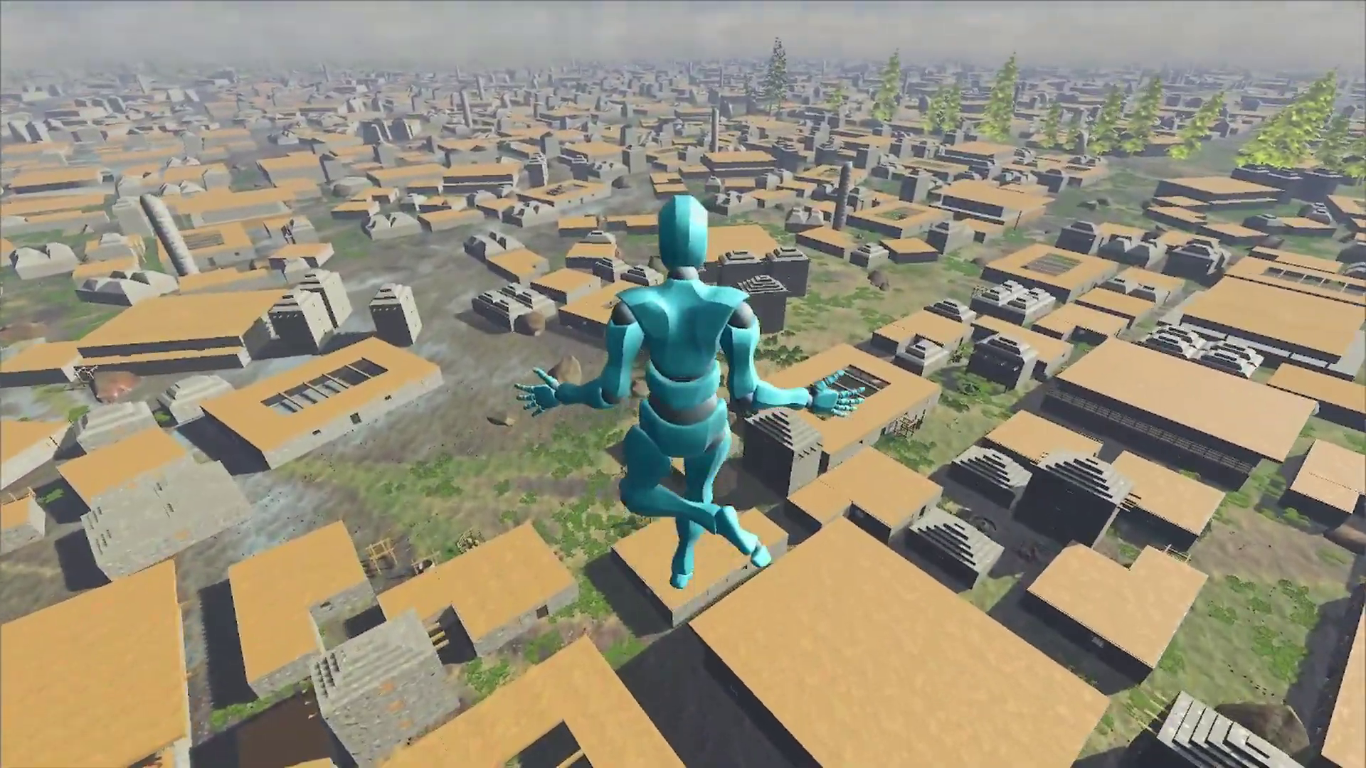
pyautogui.press('w')
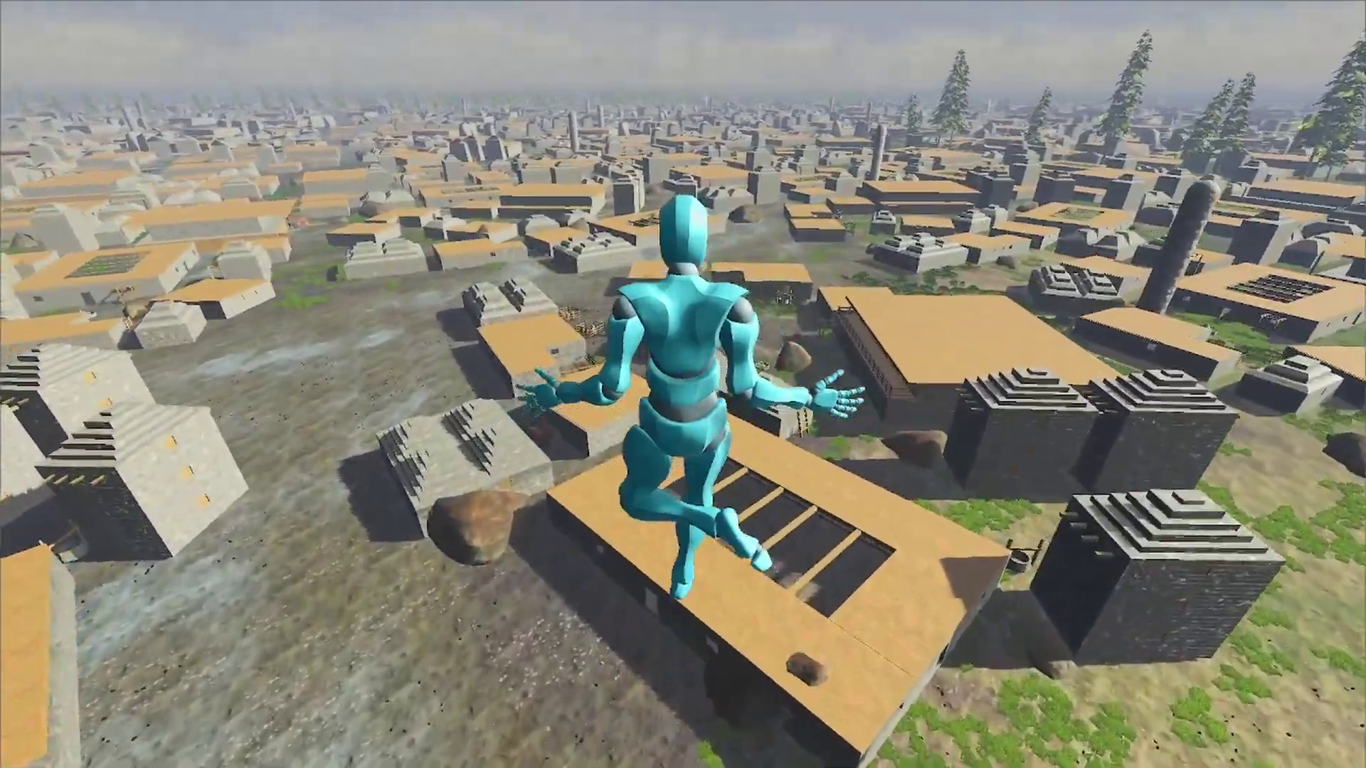
pyautogui.press('w')
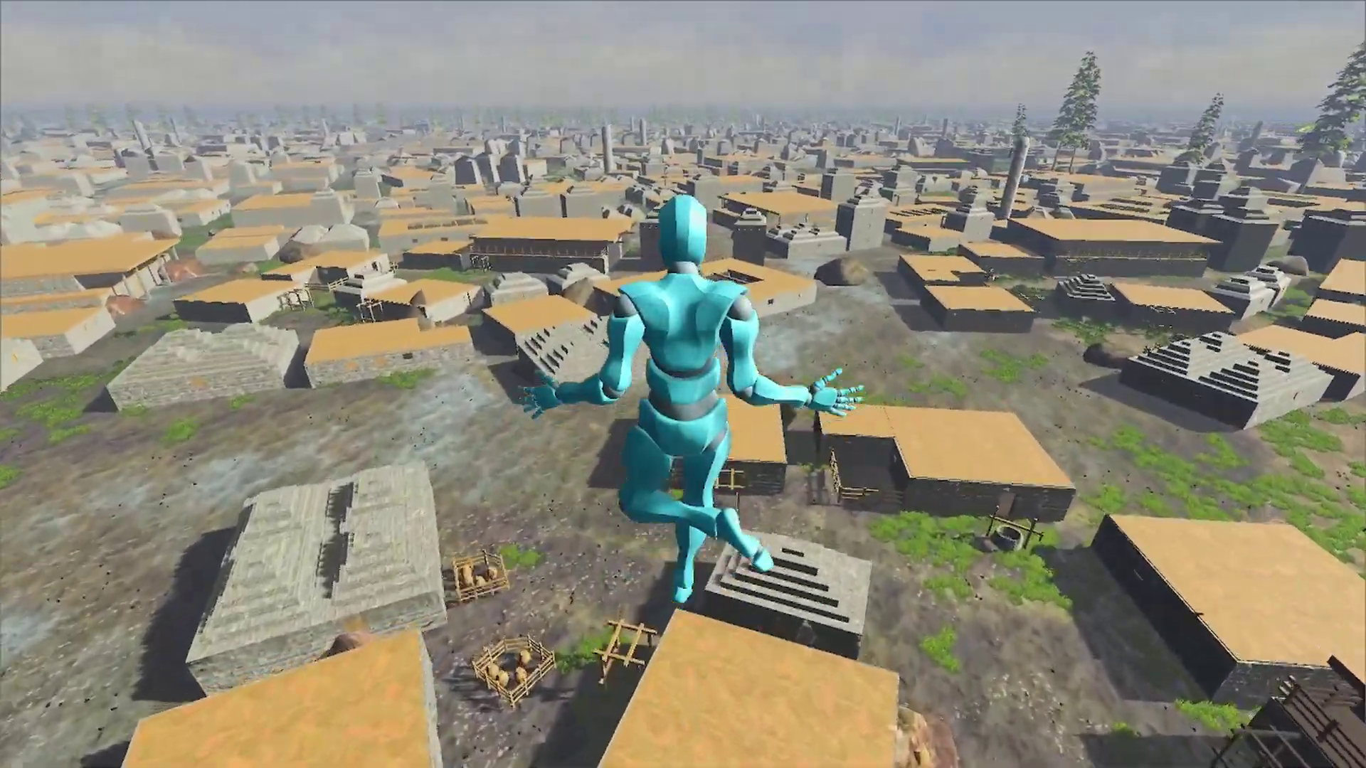
pyautogui.press('w')
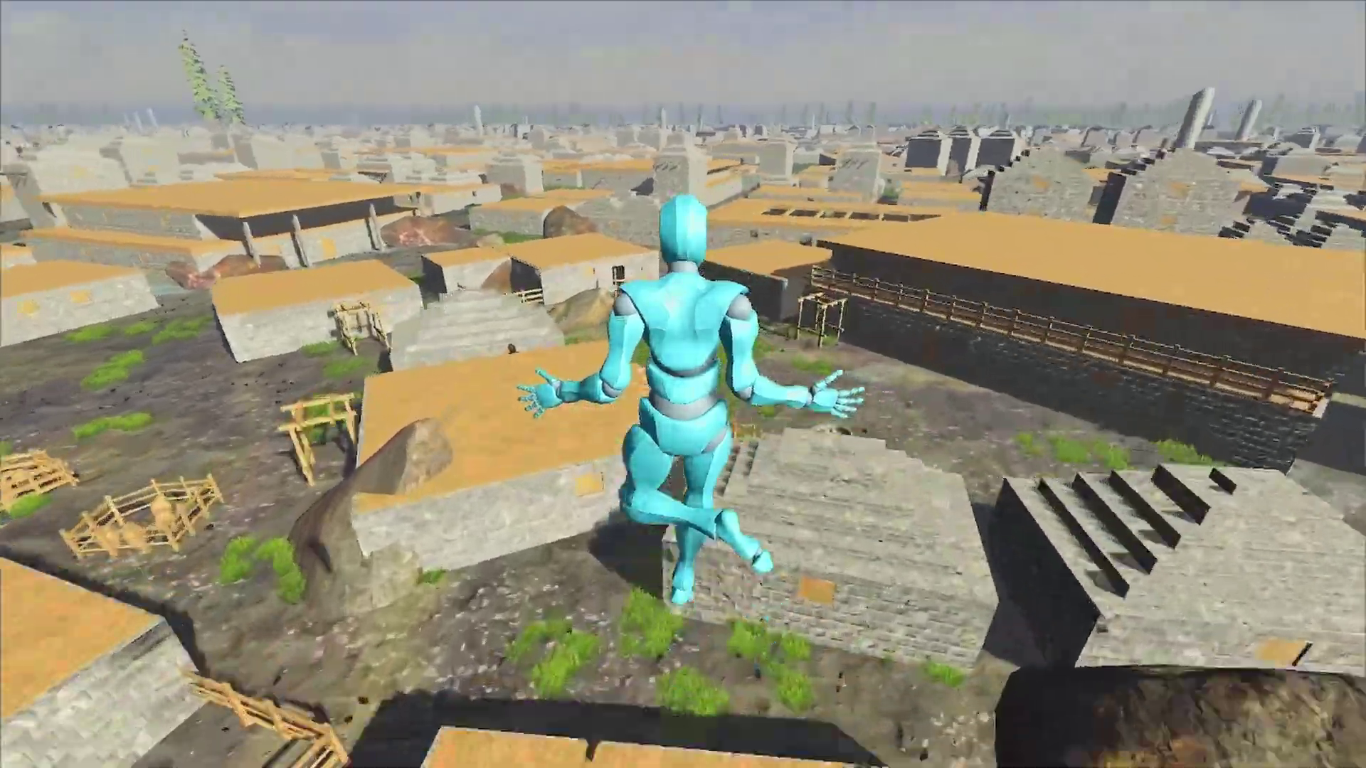
pyautogui.press('w')
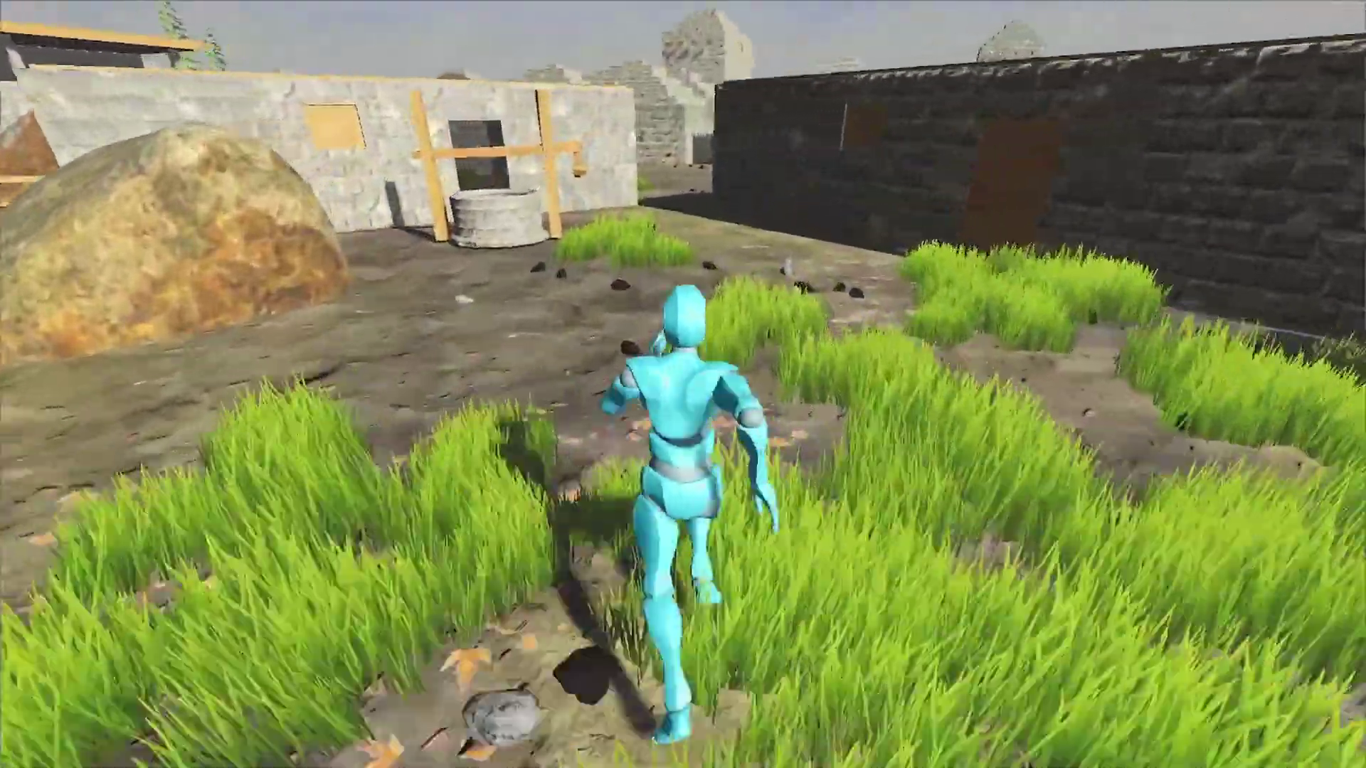
pyautogui.press('w')
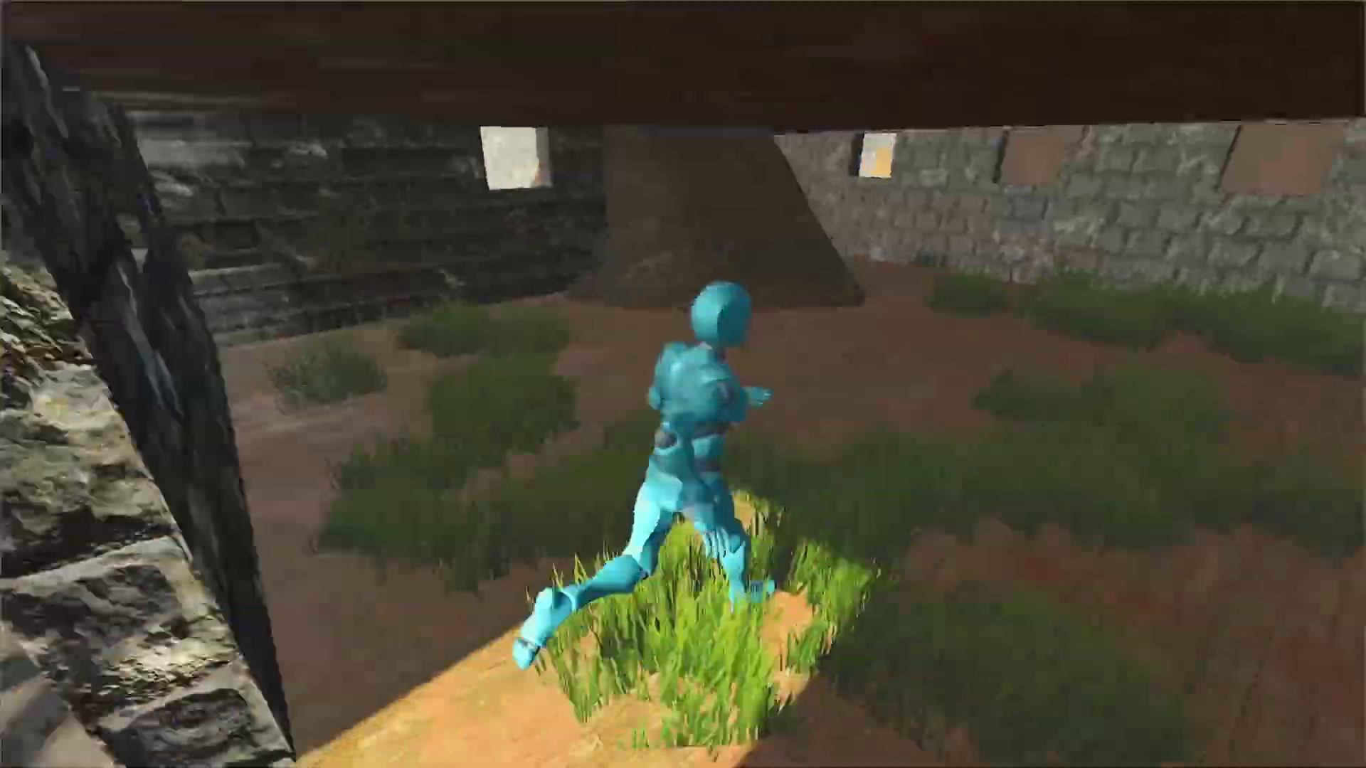
pyautogui.press('w')
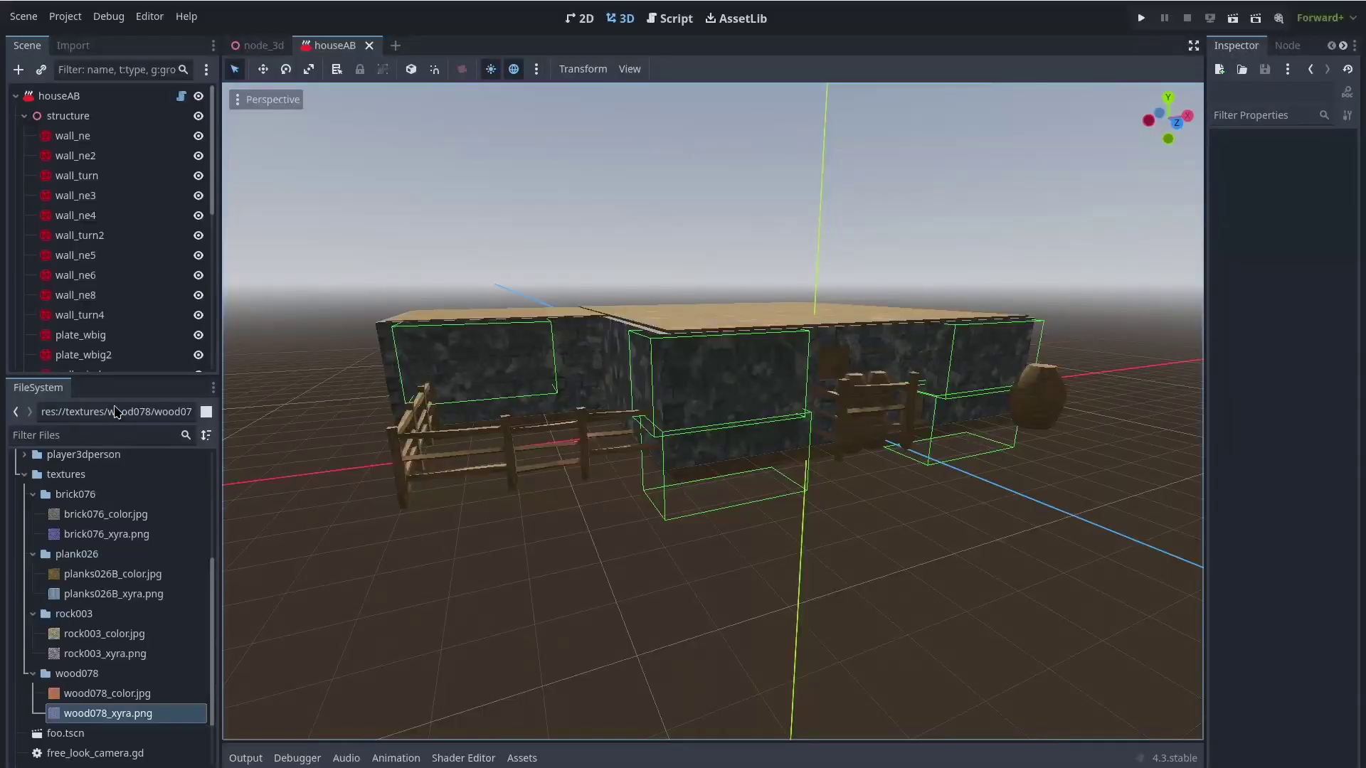
# Step: With the houseAB root selected, list the project's assets sorted by Modified descending and pick the houseAB asset
pyautogui.click(60, 95)
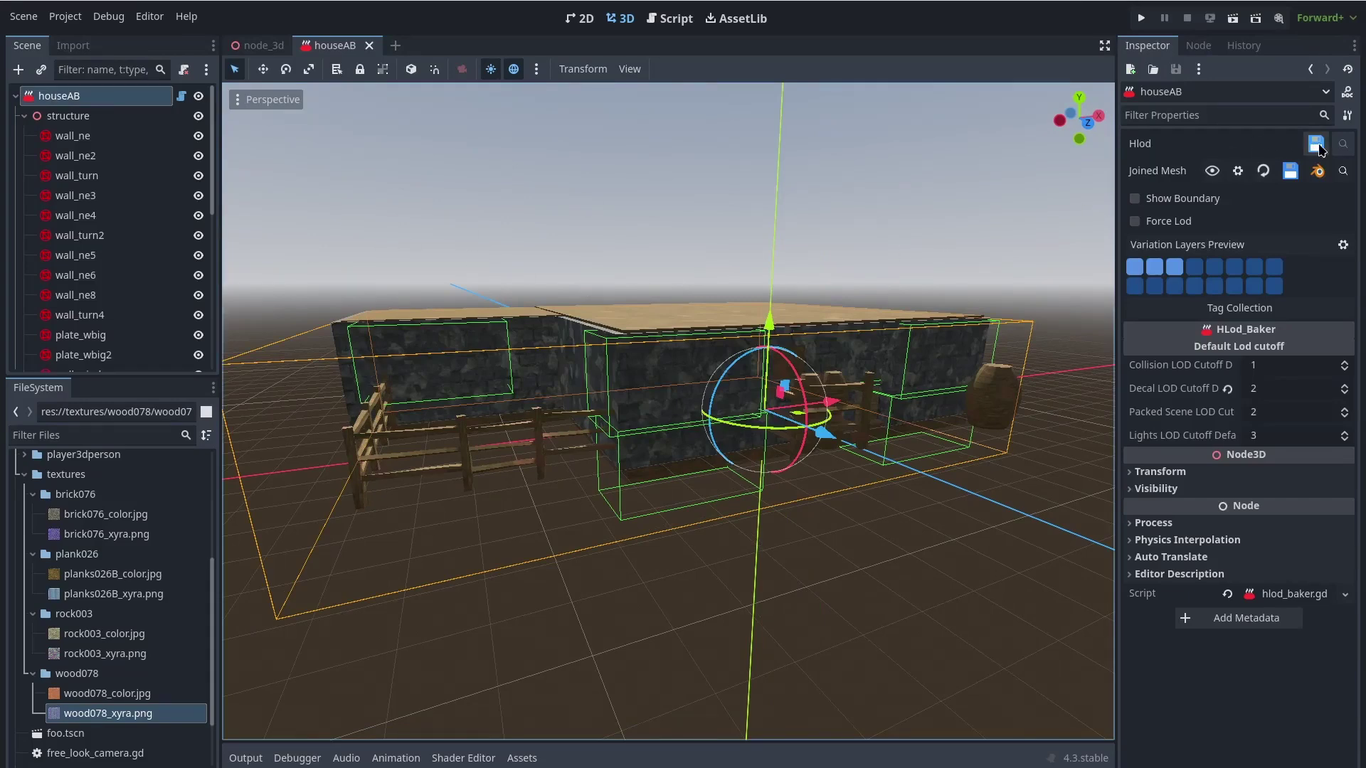
pyautogui.click(526, 757)
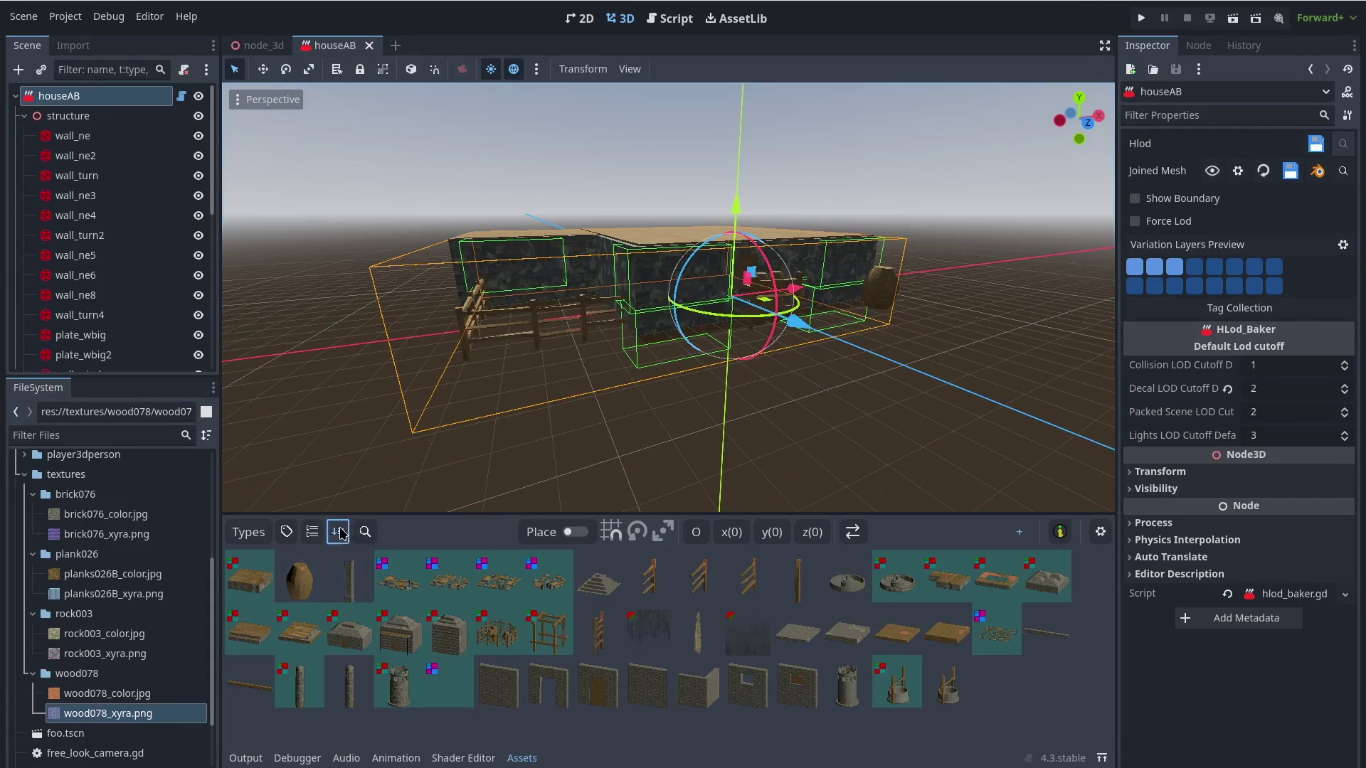
pyautogui.click(340, 533)
pyautogui.click(365, 500)
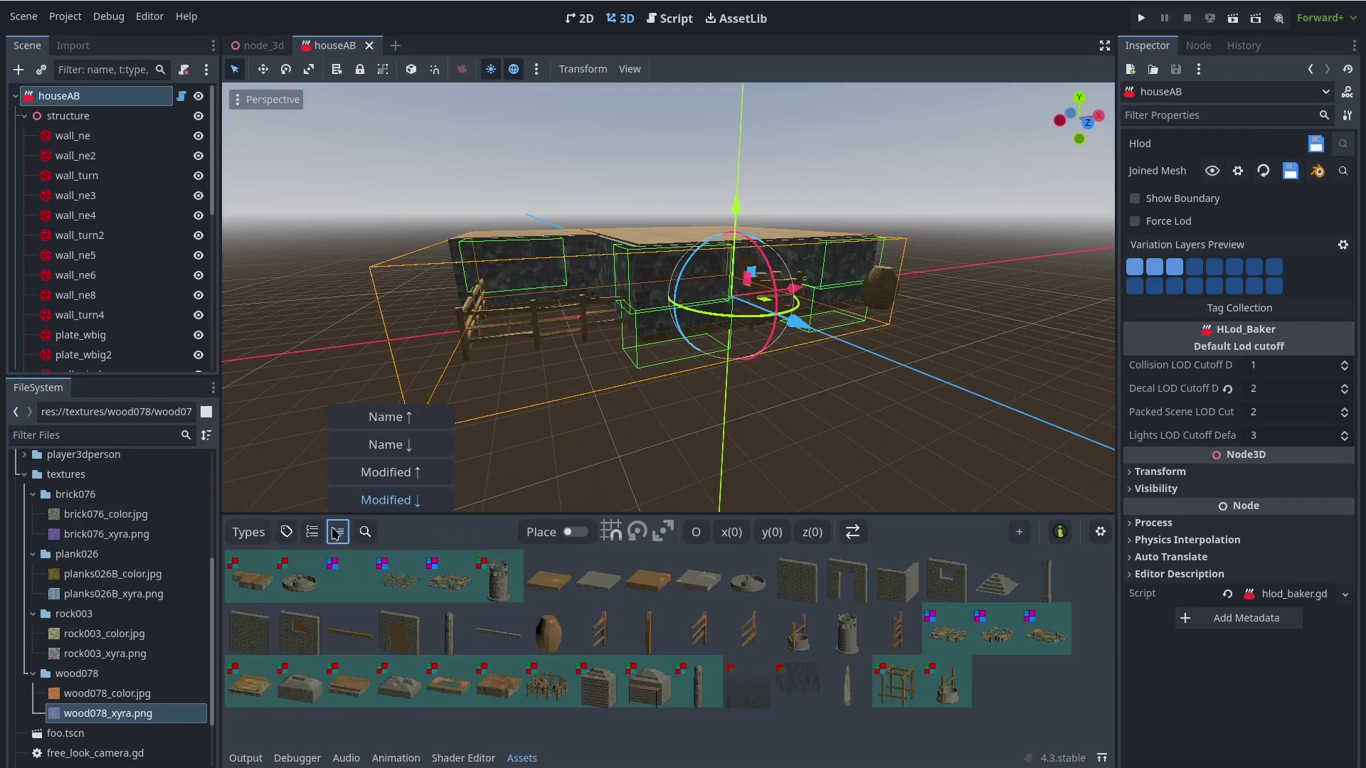
pyautogui.click(255, 580)
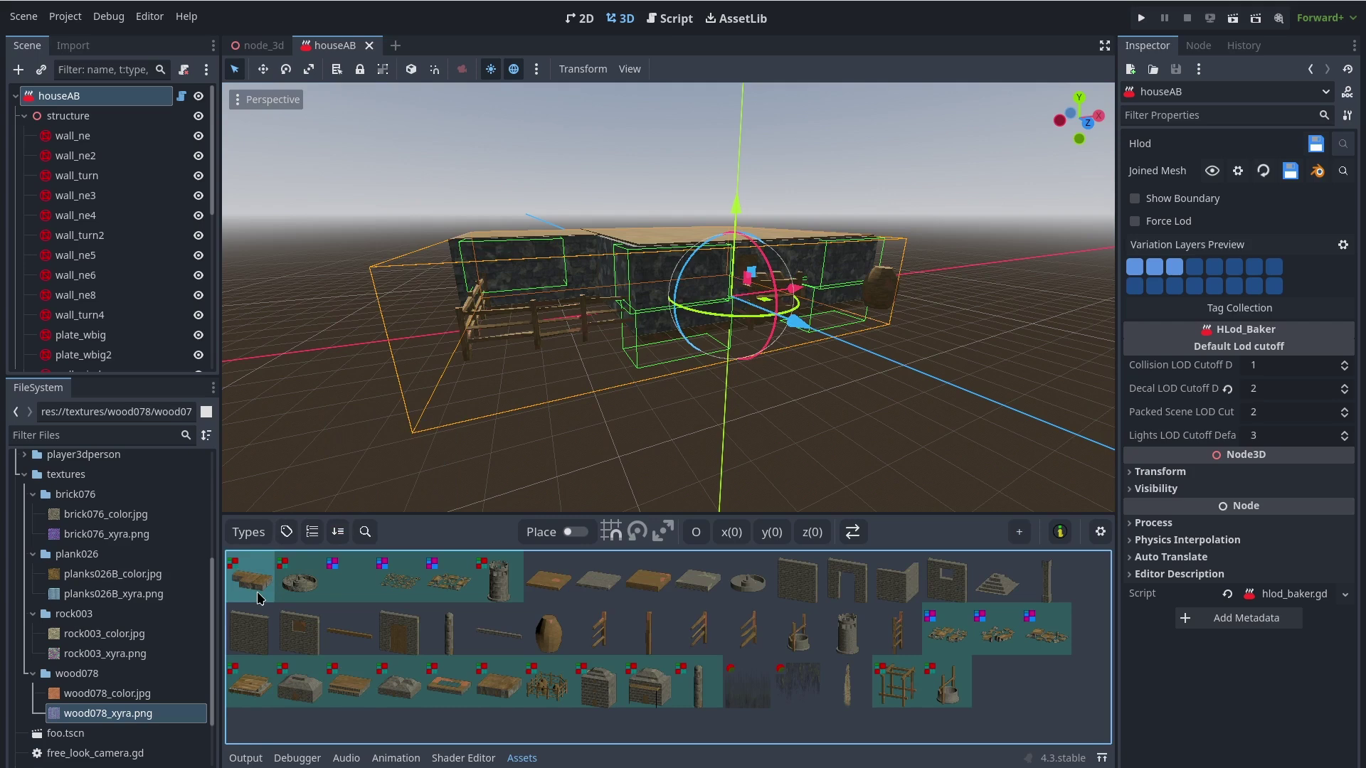
# Step: Close the houseAB baker scene and add the houseAB asset as a child of Node3D in the node_3d scene
pyautogui.click(368, 45)
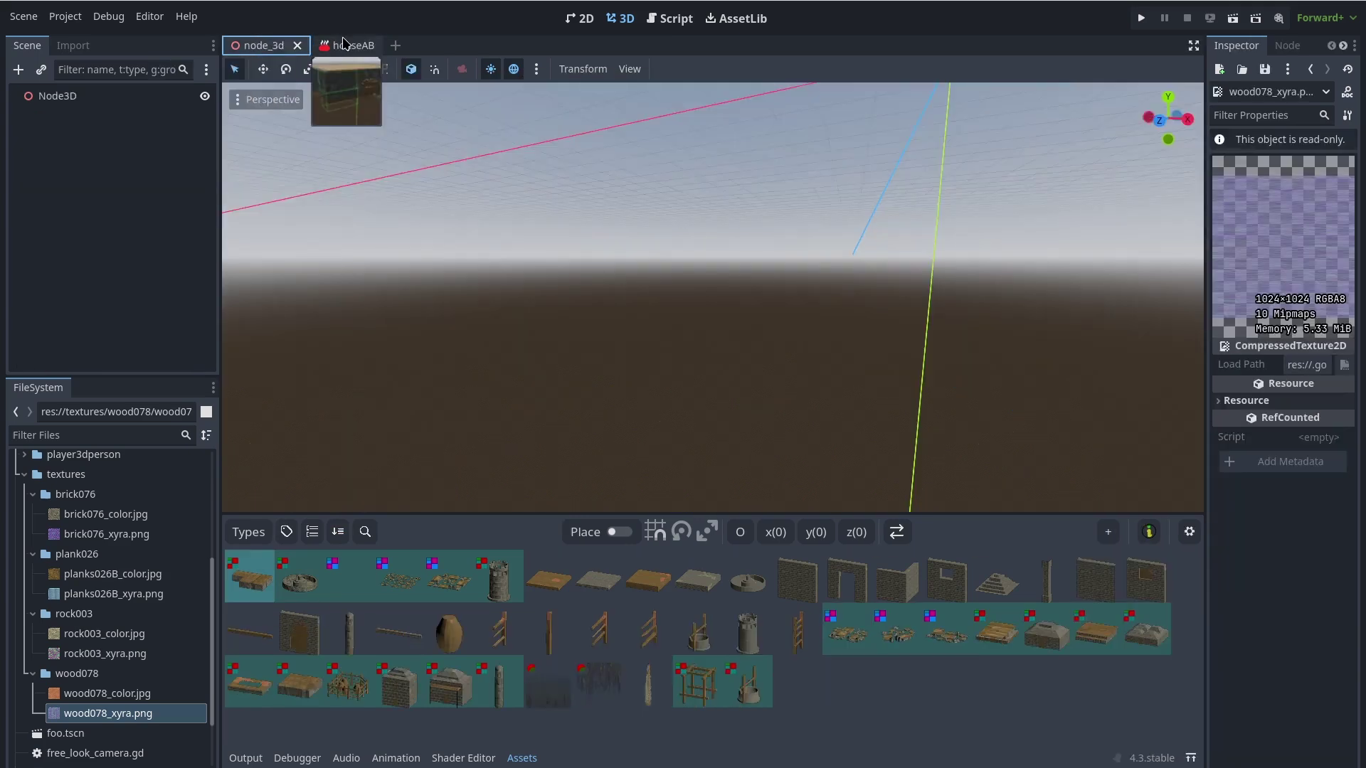
pyautogui.click(112, 96)
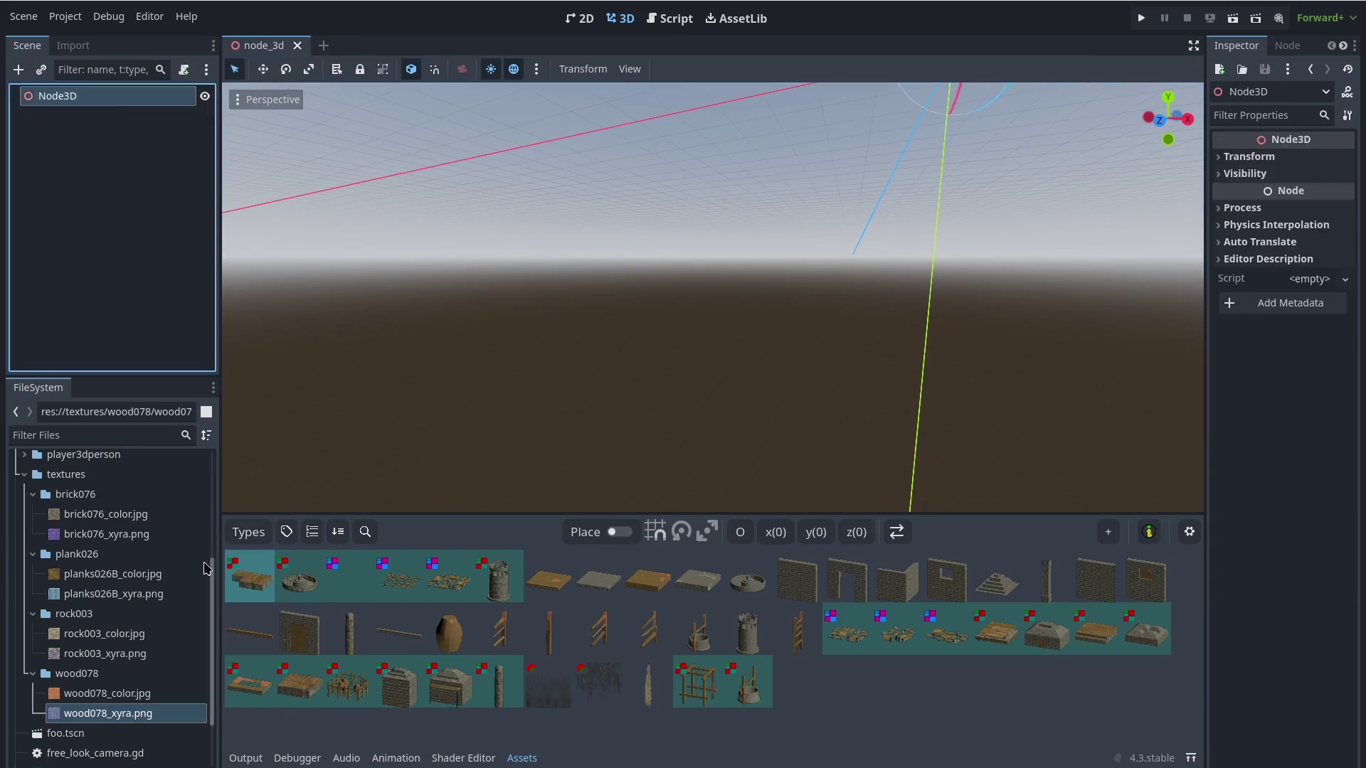
pyautogui.click(249, 580)
pyautogui.press('e')
pyautogui.press('d')
pyautogui.scroll(3, 699, 296)
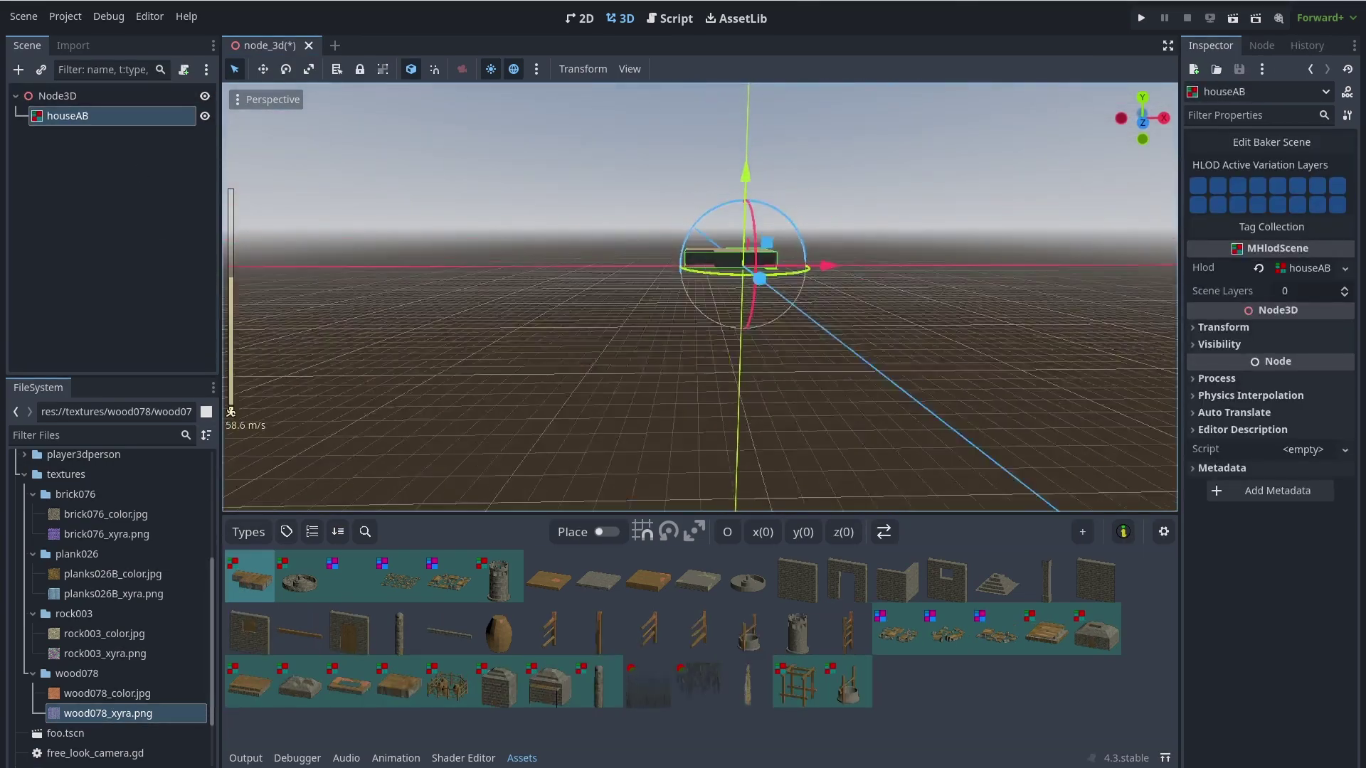
# Step: Examine the placed houseAB from several distances and angles, including its walls, roof and fence
pyautogui.press('w')
pyautogui.press('d')
pyautogui.moveTo(699, 296); pyautogui.dragTo(244, 324, button='right')
pyautogui.press('w')
pyautogui.press('s')
pyautogui.press('d')
pyautogui.scroll(-4, 699, 297)
pyautogui.press('e')
pyautogui.moveTo(655, 334); pyautogui.dragTo(839, 274, button='right')
pyautogui.press('w')
pyautogui.moveTo(839, 274)
pyautogui.mouseDown()
pyautogui.moveTo(694, 316)
pyautogui.moveTo(850, 267)
pyautogui.mouseUp()
pyautogui.press('d')
pyautogui.moveTo(856, 287); pyautogui.dragTo(788, 304, button='right')
pyautogui.press('w')
pyautogui.moveTo(846, 307)
pyautogui.mouseDown()
pyautogui.moveTo(864, 336)
pyautogui.moveTo(850, 334)
pyautogui.mouseUp()
# Step: Show the element counts of the placed houseAB, such as mesh instances, decals and simple shapes
pyautogui.click(1123, 533)
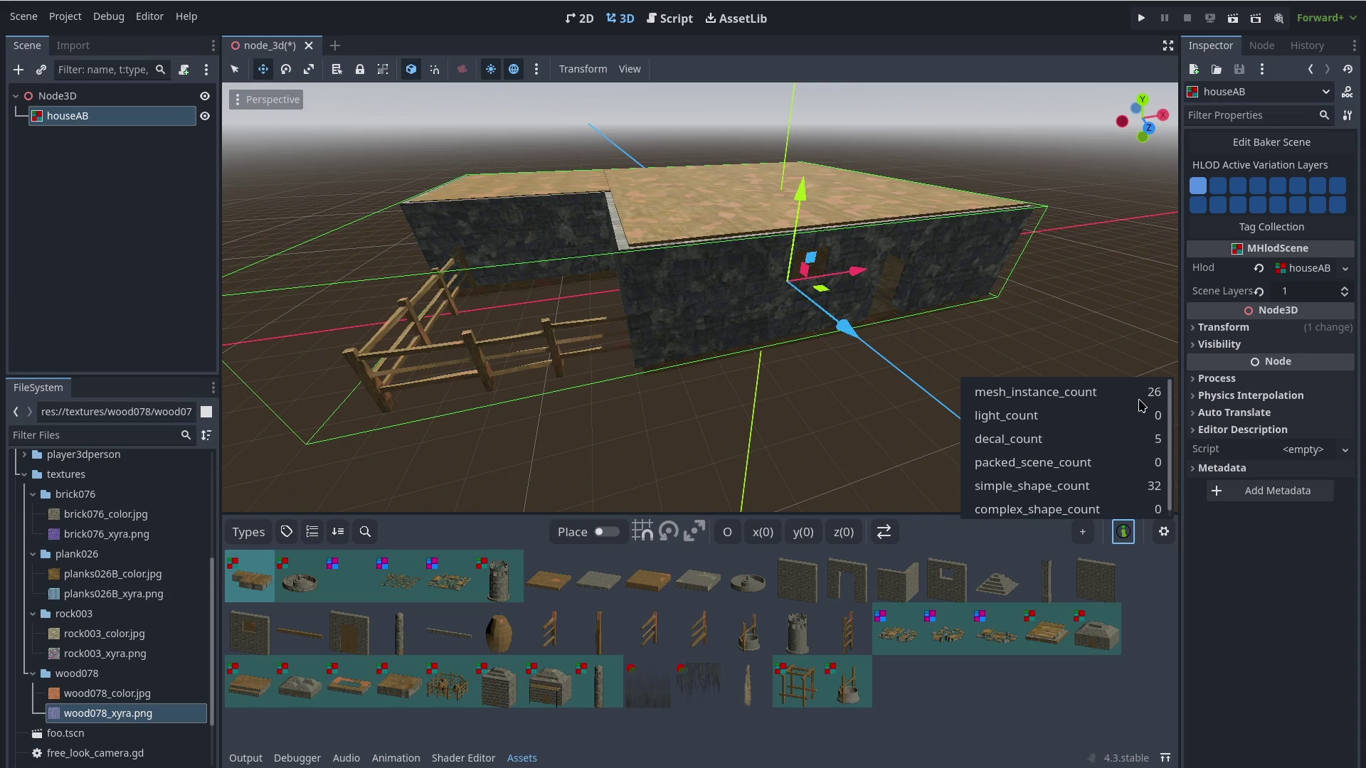
pyautogui.scroll(-1, 1086, 446)
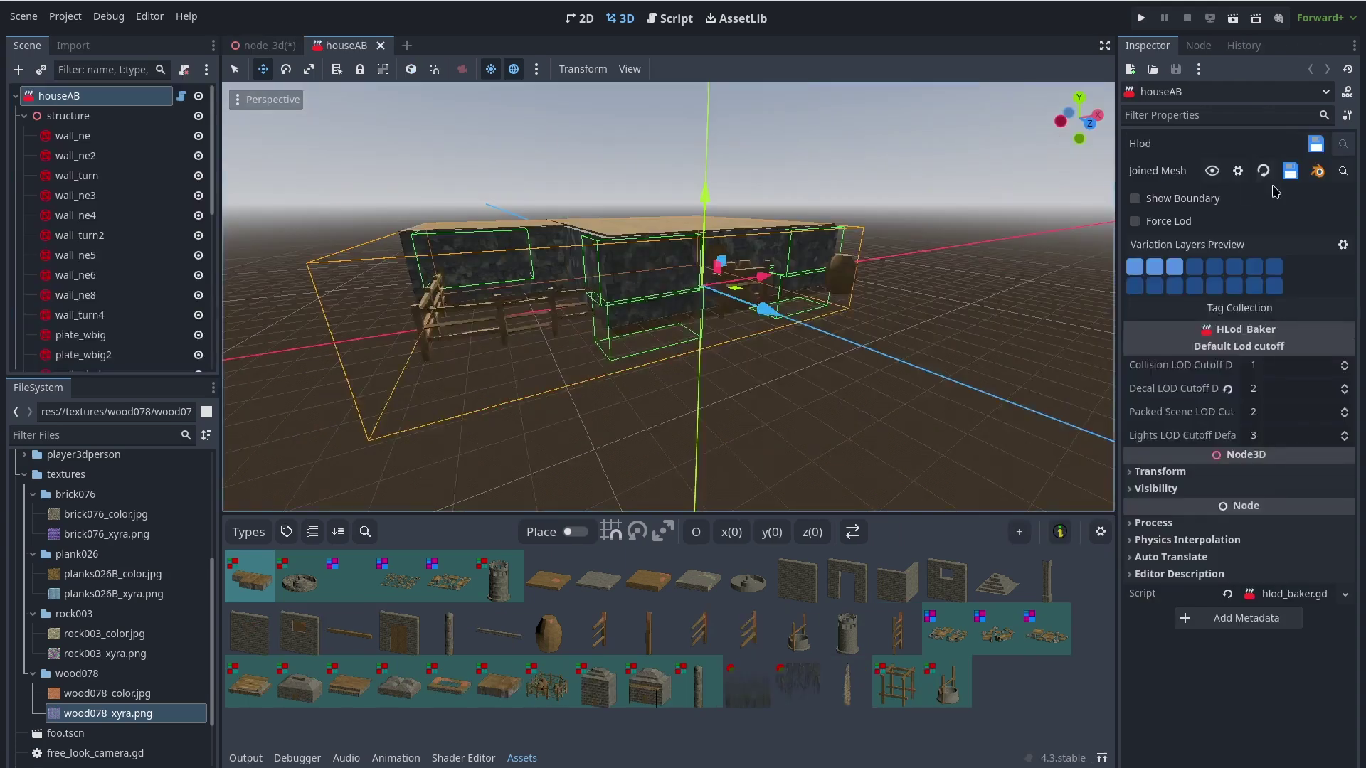
# Step: Review the joined mesh settings in the houseAB baker scene and leave them without making a joined mesh
pyautogui.click(1237, 171)
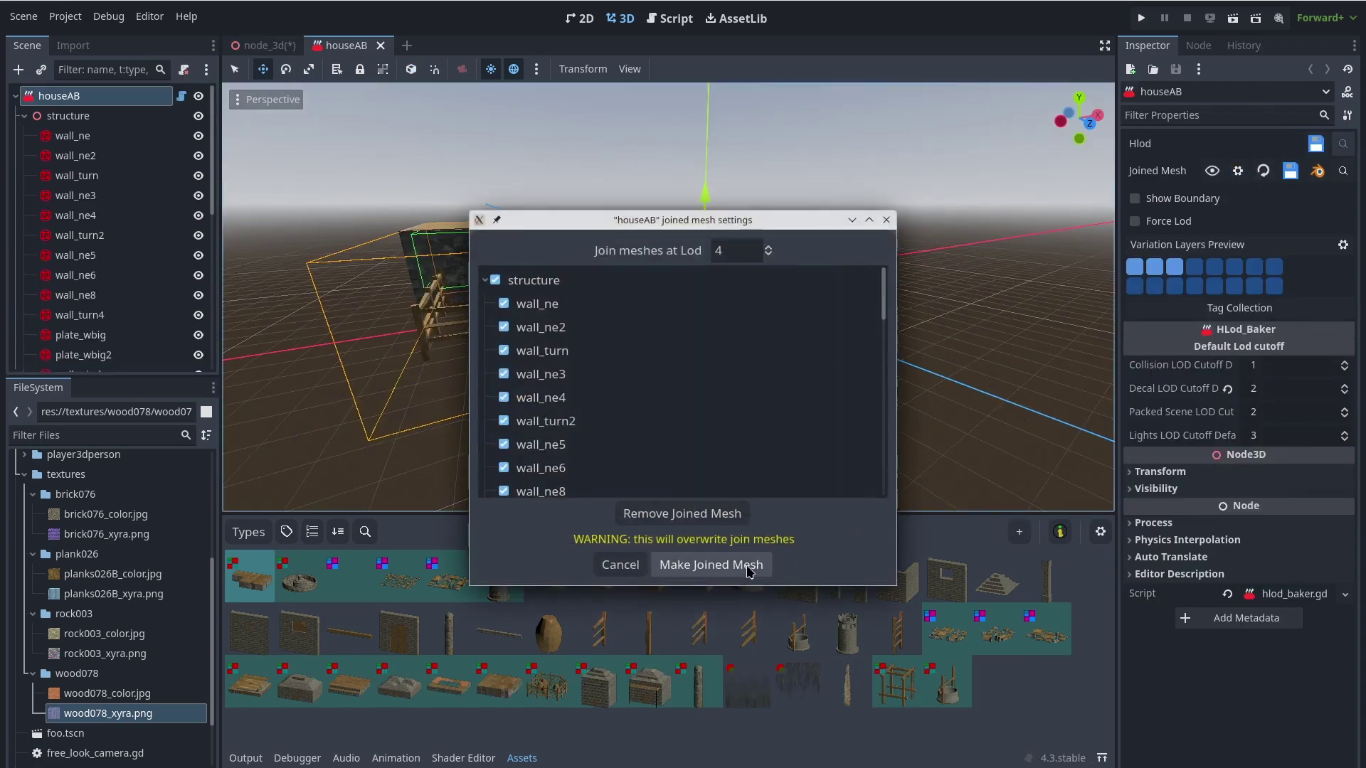
pyautogui.click(621, 564)
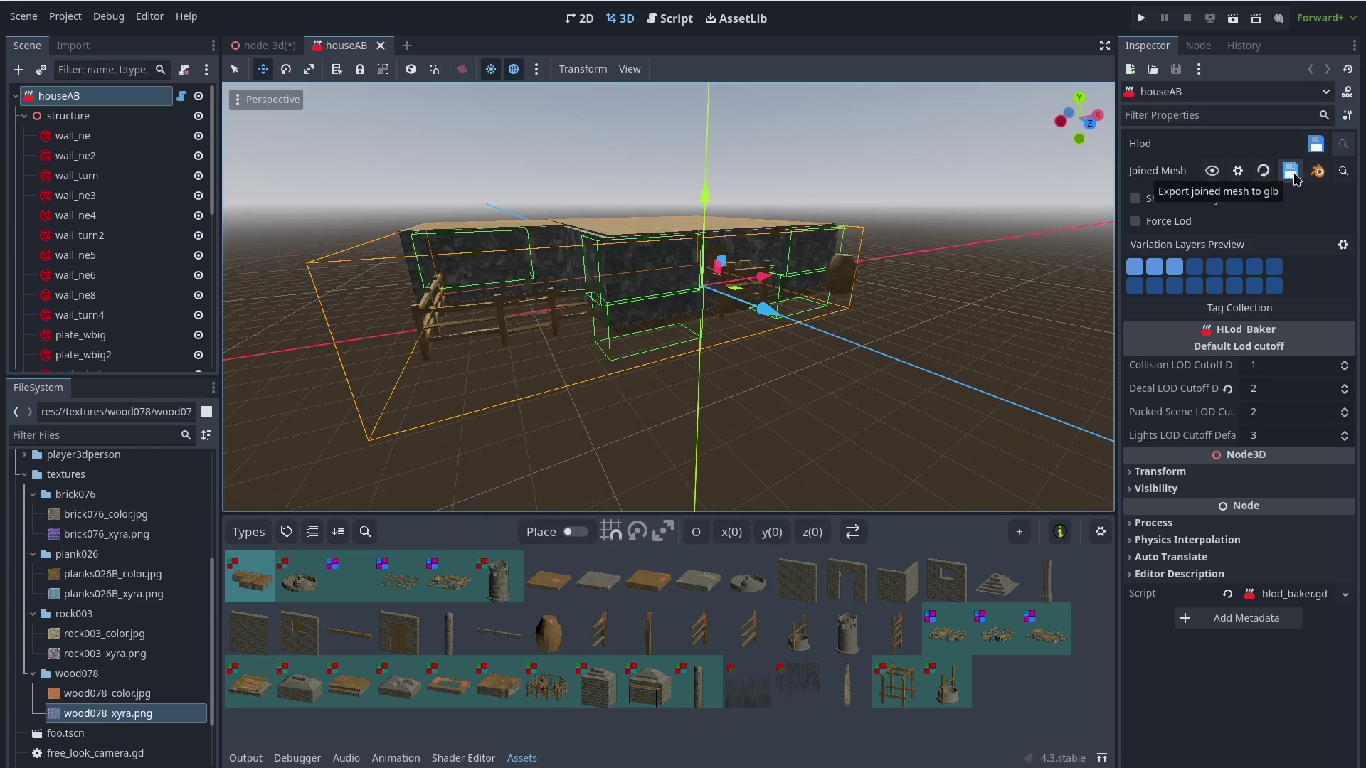
# Step: Open the houseAB joined mesh in Blender, inspect the model and look up the file commands
pyautogui.click(1316, 171)
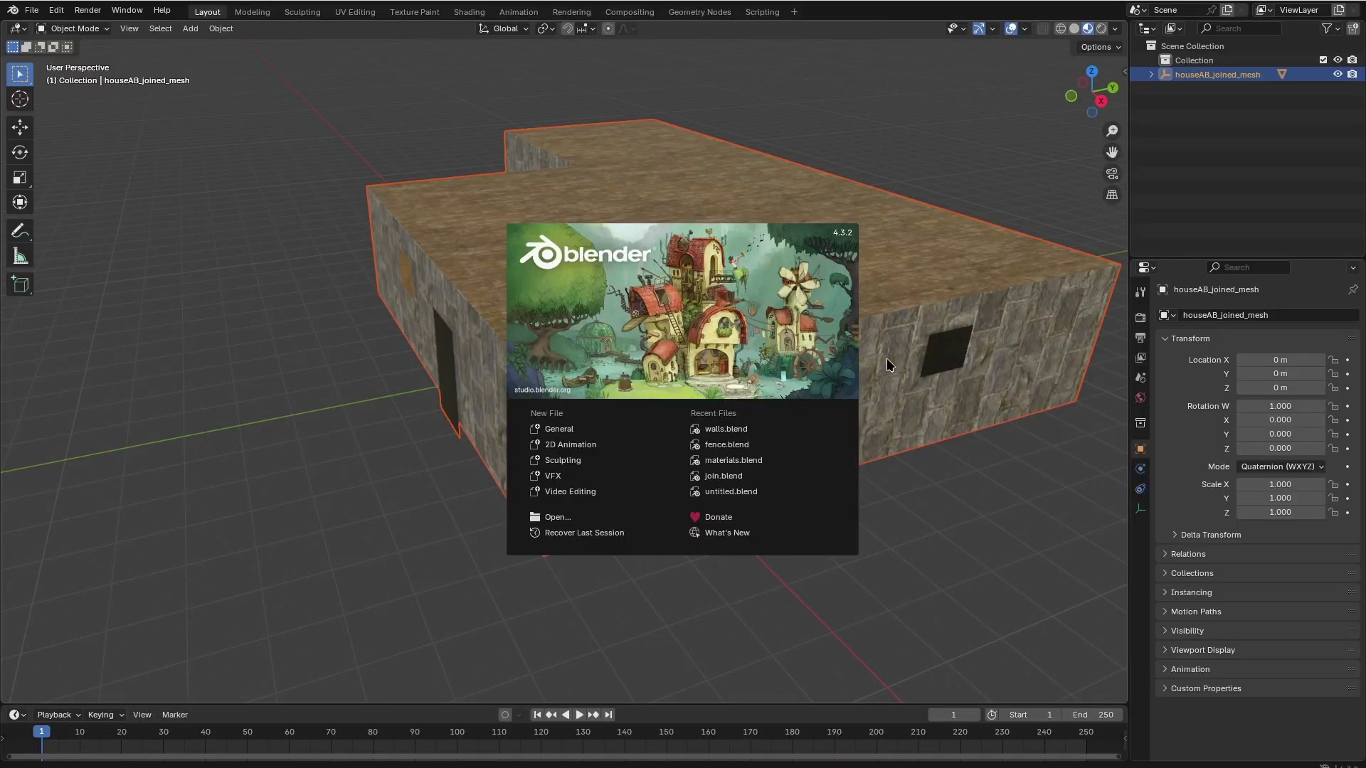
pyautogui.click(886, 357)
pyautogui.moveTo(886, 357); pyautogui.dragTo(818, 334, button='middle')
pyautogui.click(32, 10)
pyautogui.moveTo(77, 229)
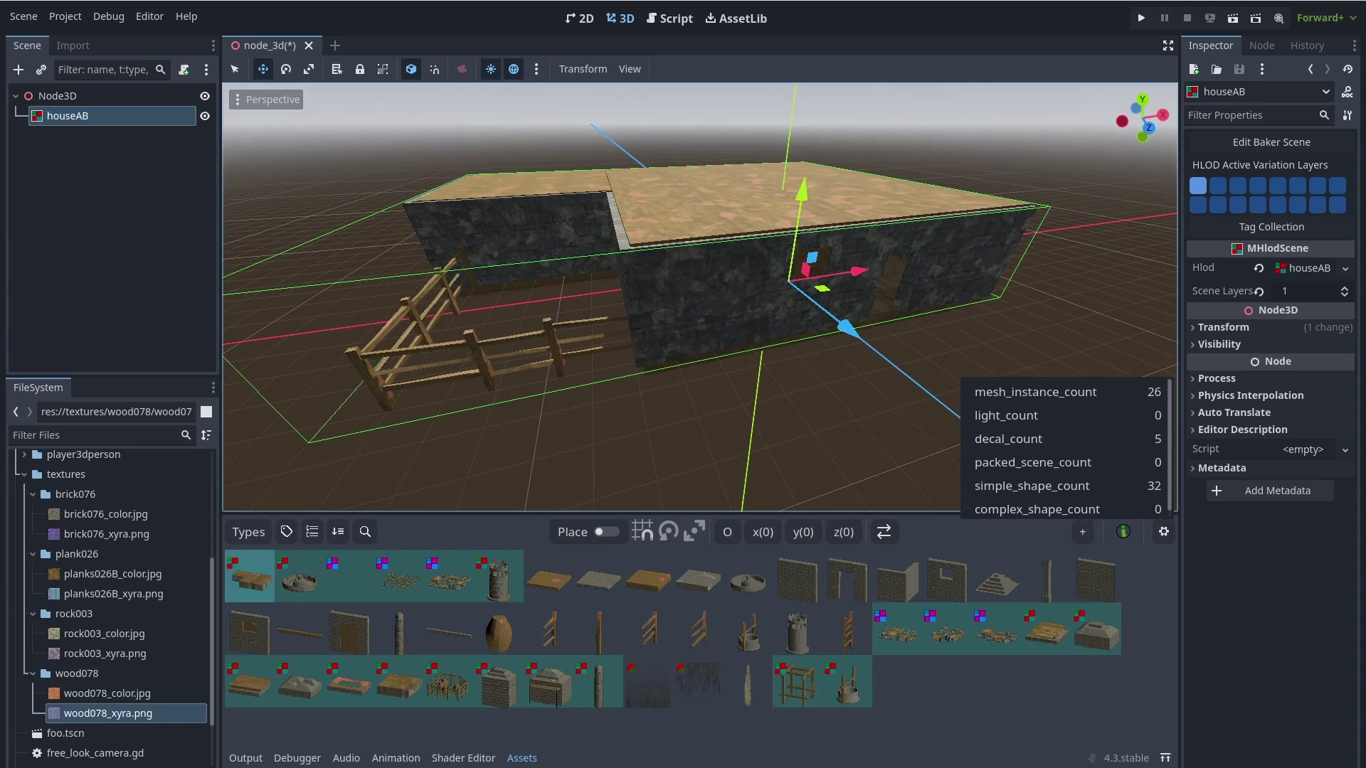
# Step: Back in Godot's node_3d scene, move far away from houseAB to check its element counts at growing distances
pyautogui.press('s')
pyautogui.scroll(2, 700, 297)
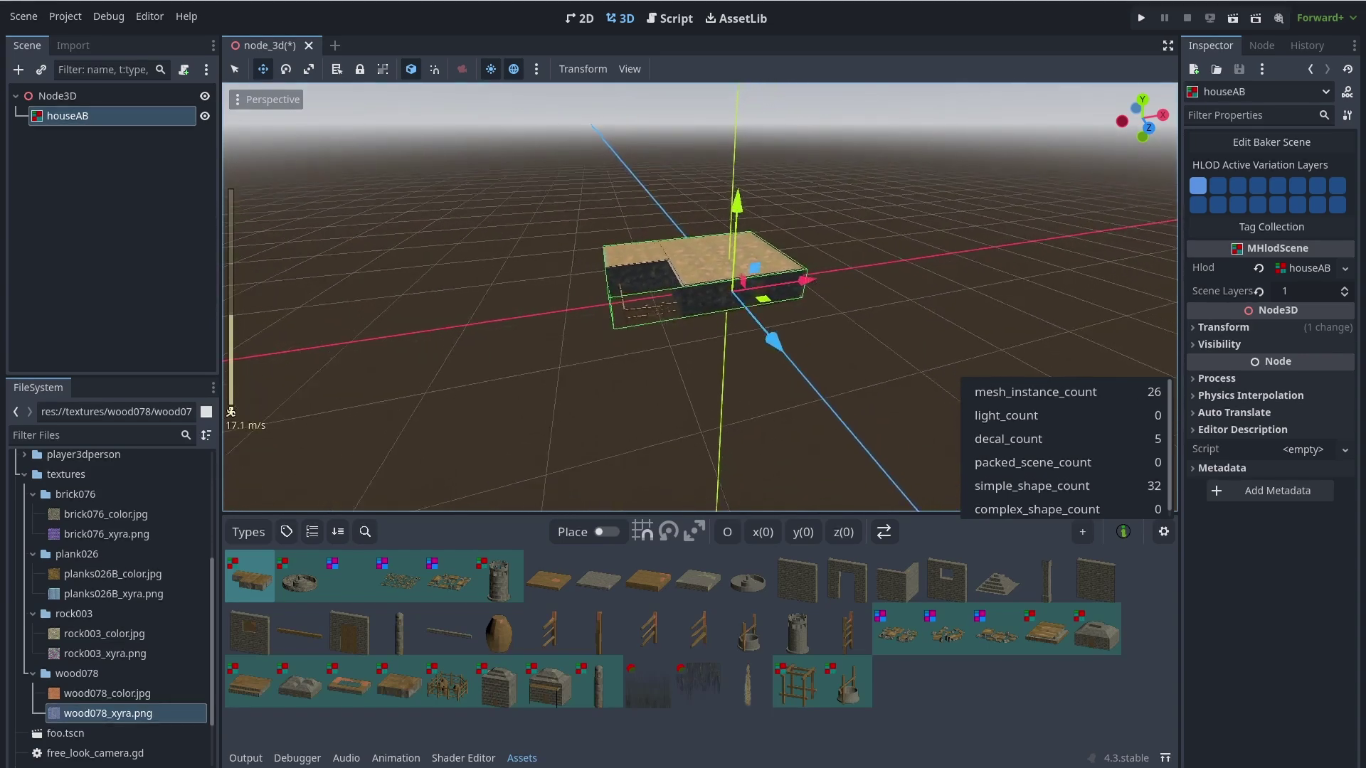
pyautogui.scroll(12, 699, 296)
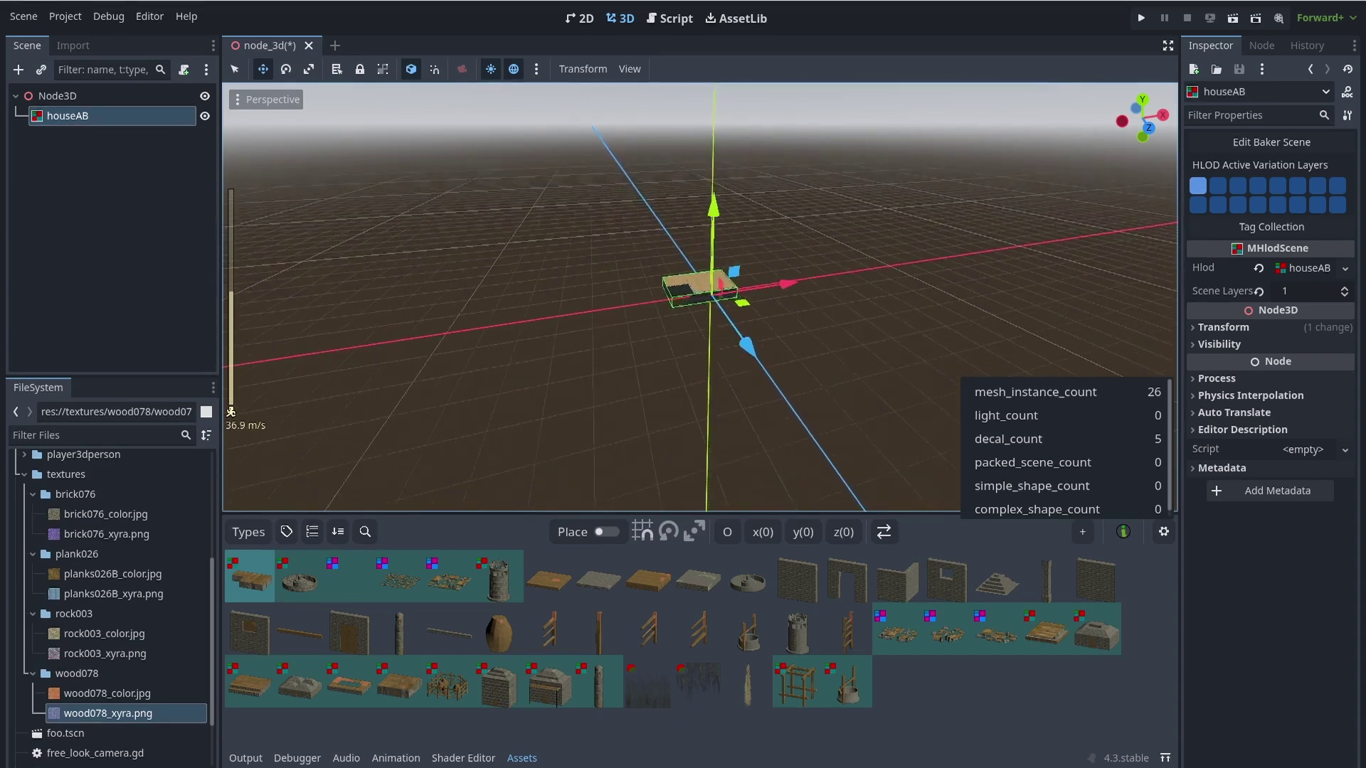
pyautogui.scroll(15, 700, 297)
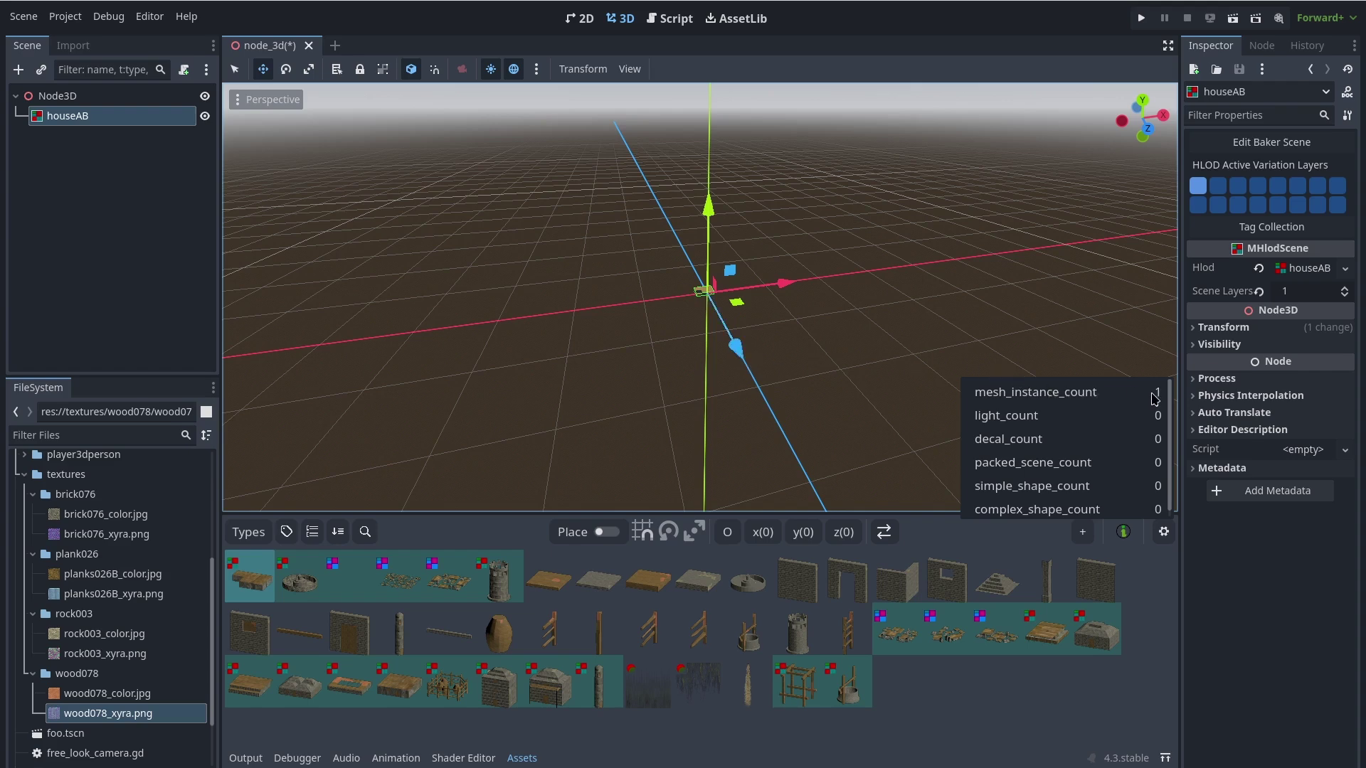
# Step: Return close to houseAB to check its element counts at near distance, and hide the counts
pyautogui.scroll(3, 736, 352)
pyautogui.press('w')
pyautogui.moveTo(755, 356); pyautogui.dragTo(755, 356, button='right')
pyautogui.scroll(-3, 755, 356)
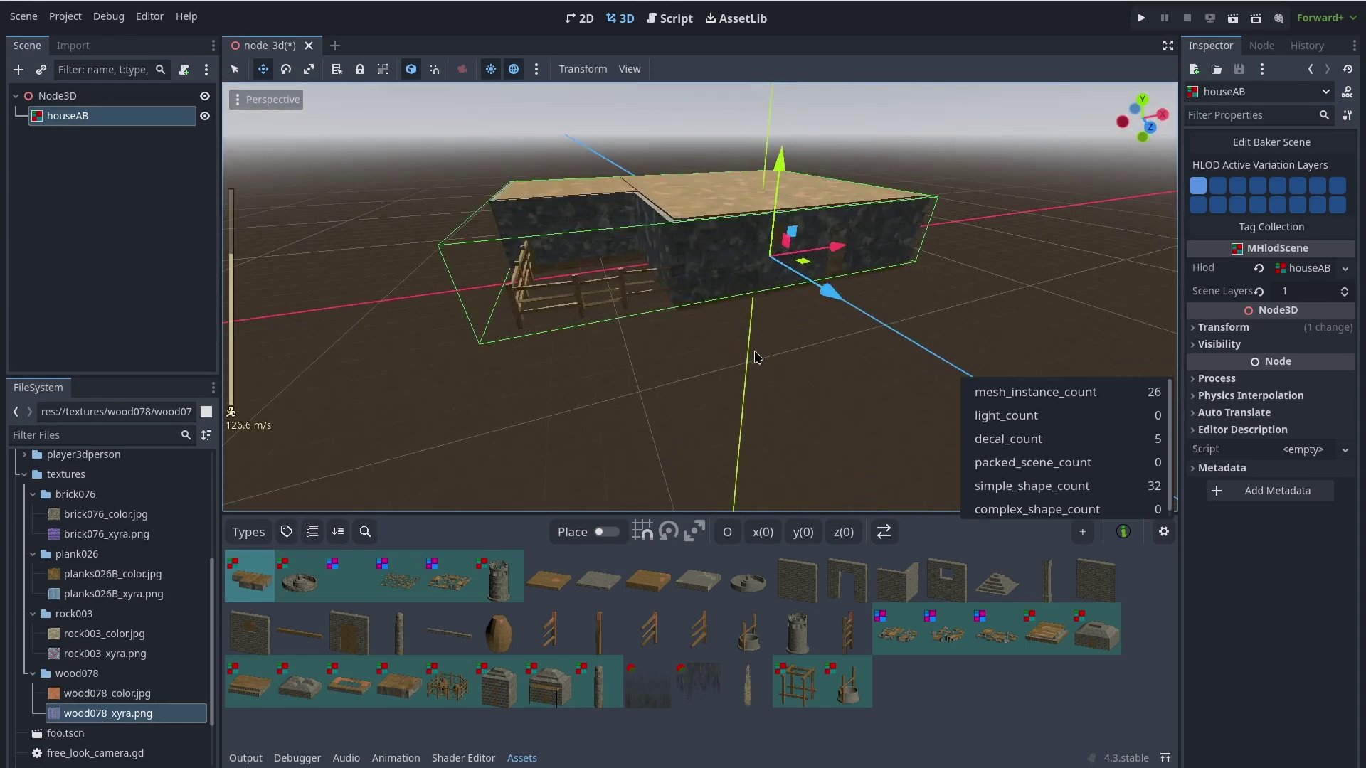
pyautogui.click(1123, 533)
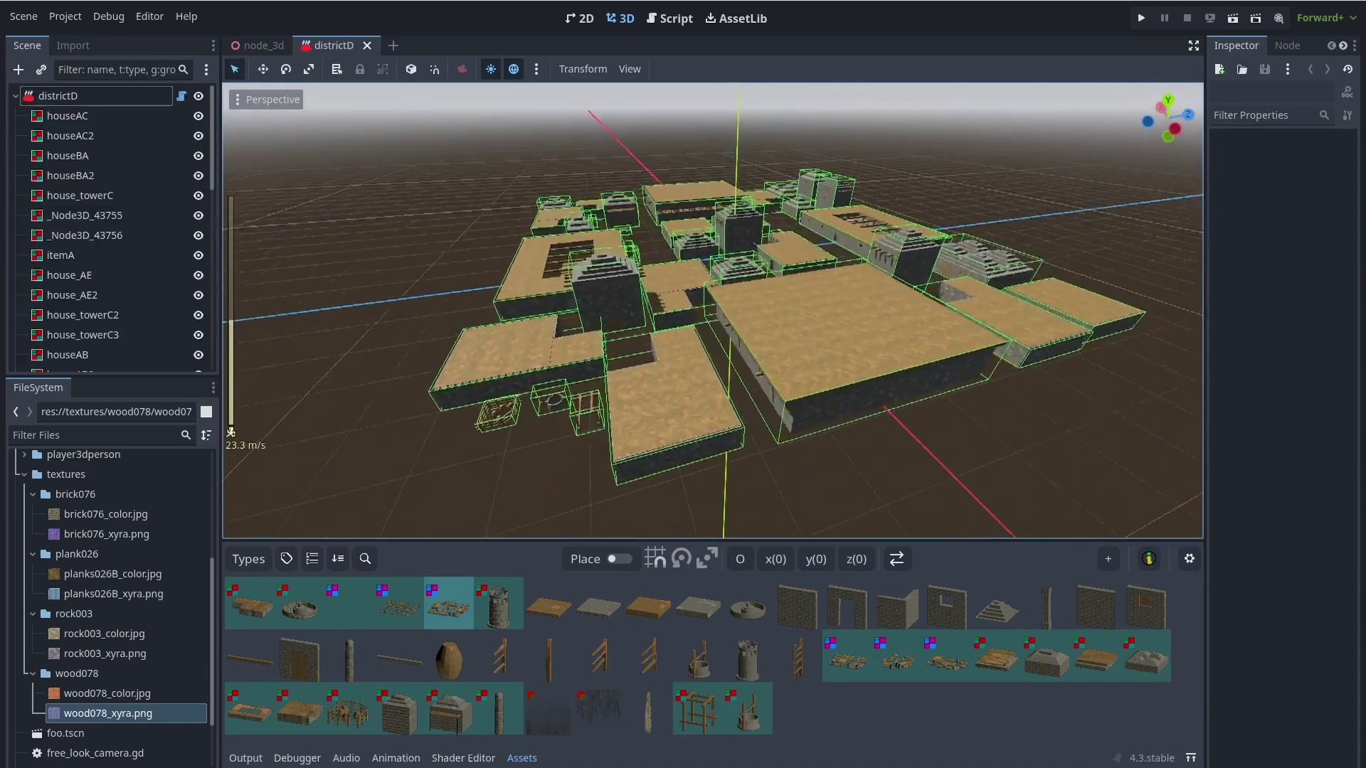
# Step: Look over the buildings of the districtD baker scene and review its joined mesh settings without making a joined mesh
pyautogui.moveTo(711, 306)
pyautogui.mouseDown(button='right')
pyautogui.moveTo(512, 341)
pyautogui.moveTo(711, 305)
pyautogui.mouseUp(button='right')
pyautogui.press('d')
pyautogui.scroll(12, 711, 310)
pyautogui.scroll(-6, 711, 306)
pyautogui.moveTo(879, 397); pyautogui.dragTo(879, 397, button='right')
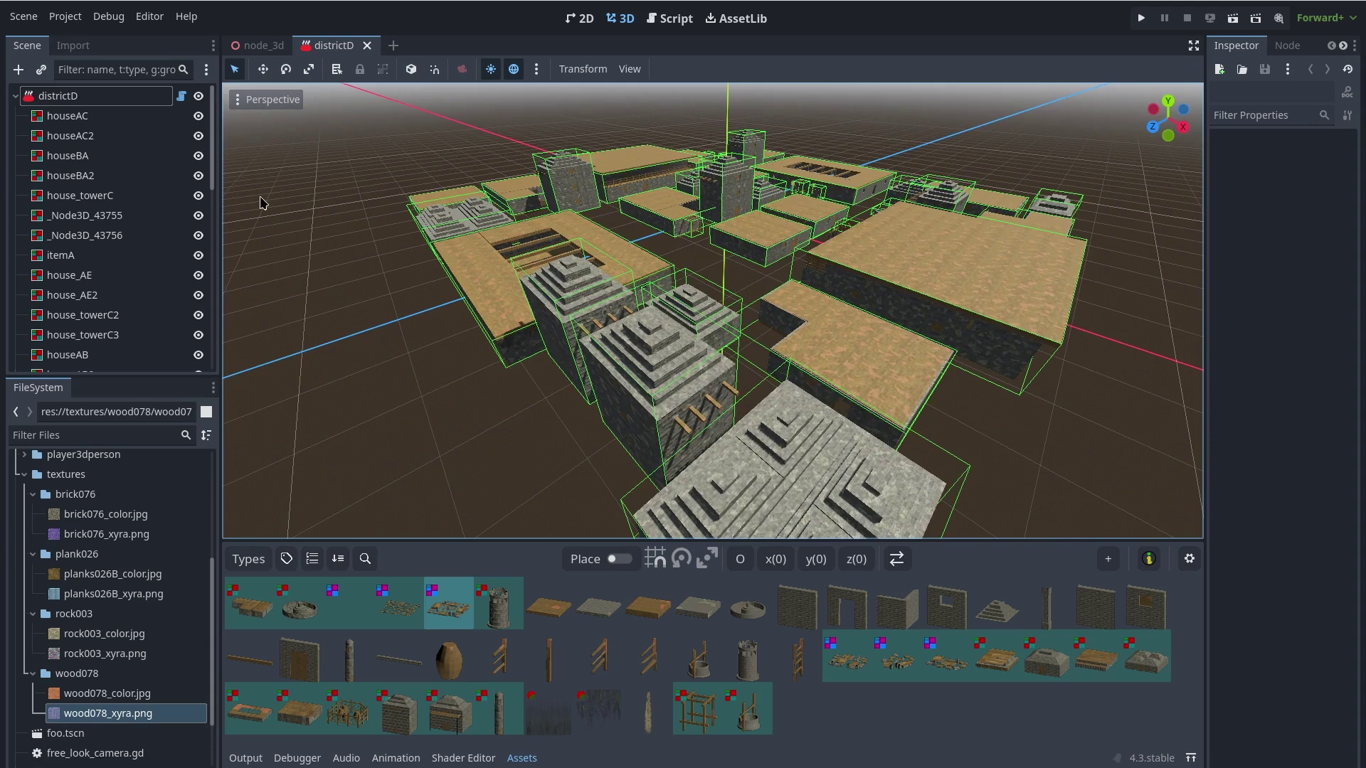
pyautogui.click(55, 99)
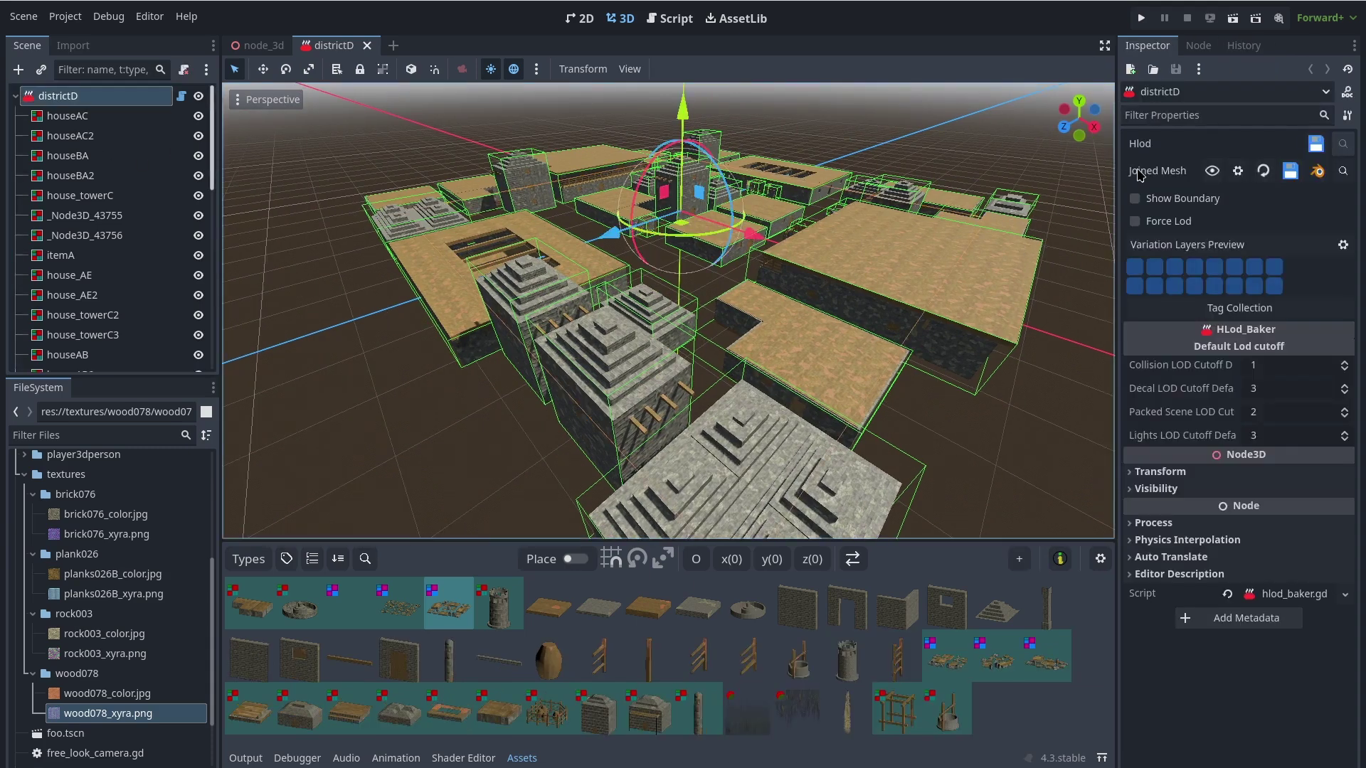
pyautogui.click(1238, 170)
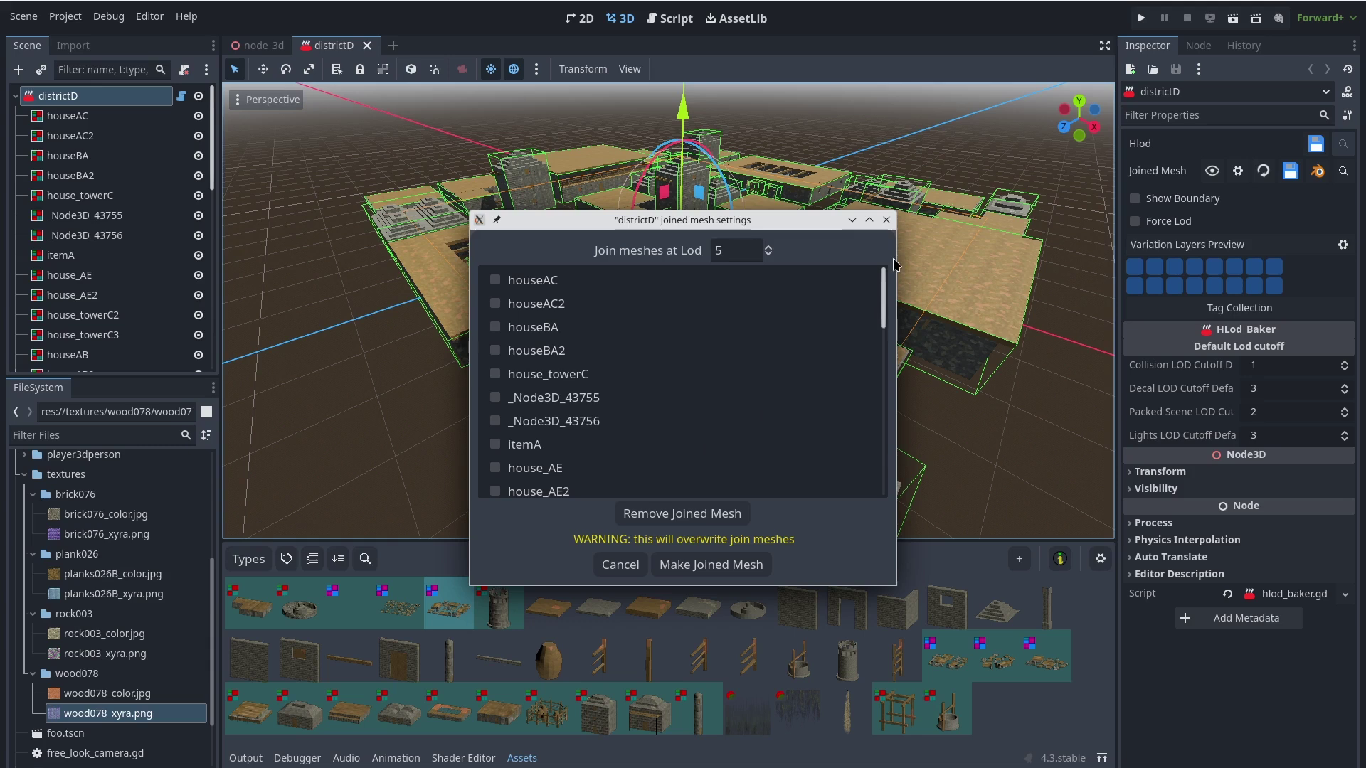
pyautogui.click(885, 220)
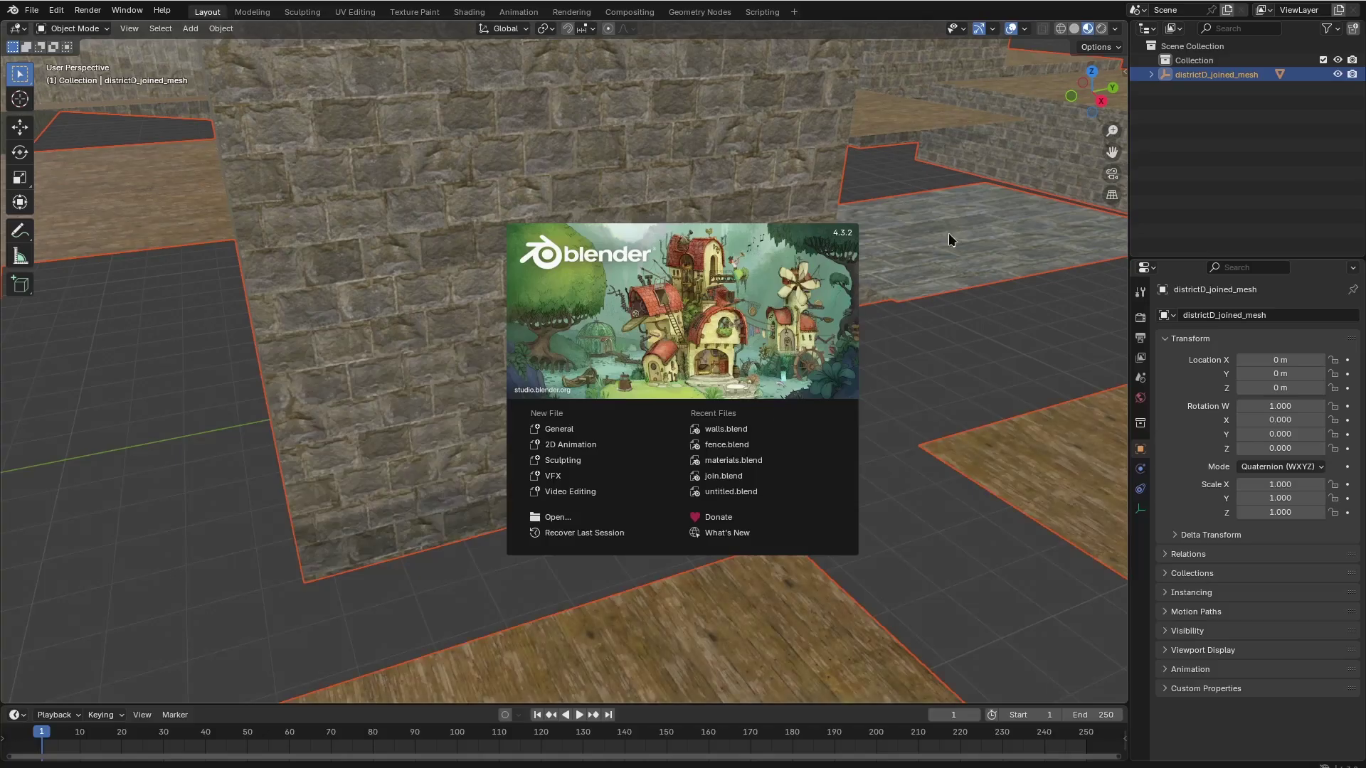
# Step: Switch to Blender and inspect the districtD joined mesh from several angles and from farther away
pyautogui.moveTo(777, 406); pyautogui.dragTo(598, 395, button='middle')
pyautogui.keyDown('shift'); pyautogui.moveTo(484, 463); pyautogui.dragTo(583, 293, button='middle'); pyautogui.keyUp('shift')
pyautogui.moveTo(715, 301); pyautogui.dragTo(570, 305, button='middle')
pyautogui.scroll(-4, 598, 305)
pyautogui.scroll(-3, 608, 354)
pyautogui.moveTo(607, 353); pyautogui.dragTo(689, 357, button='middle')
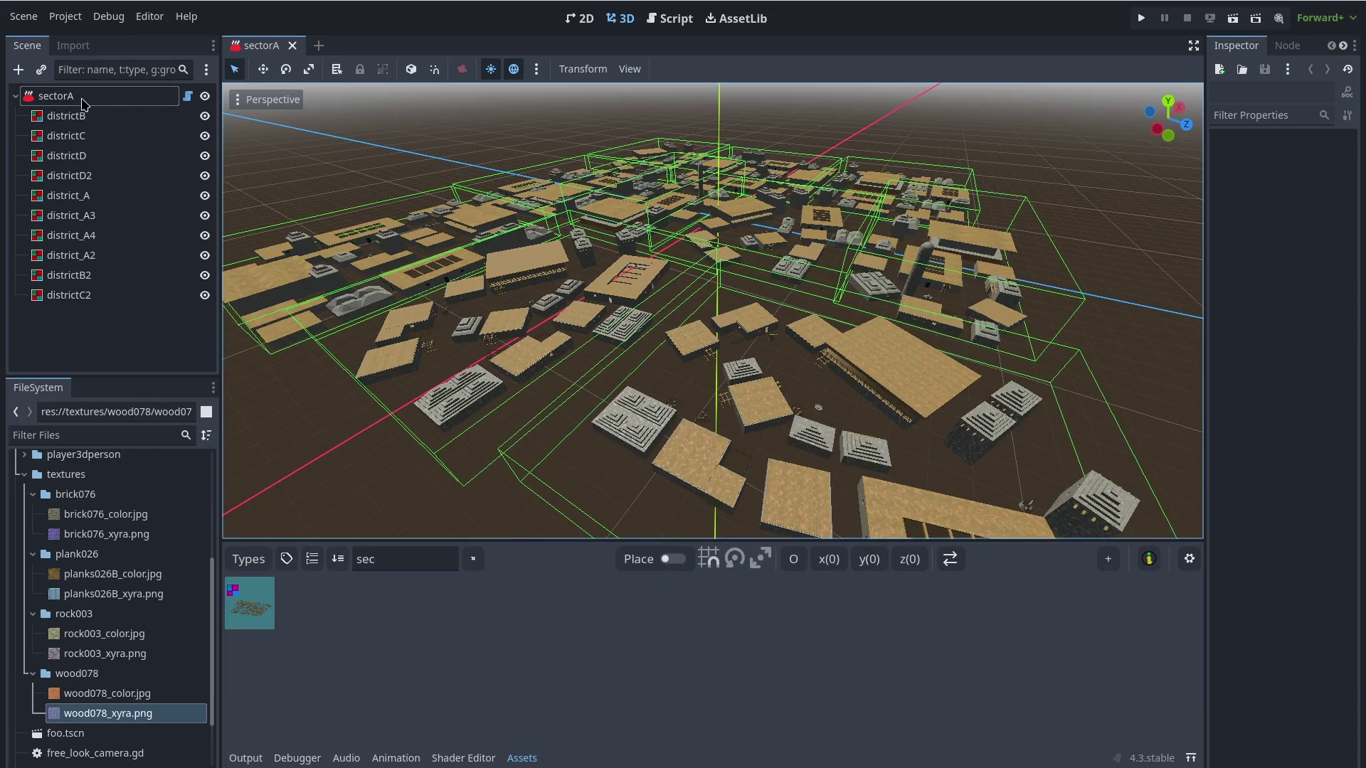
# Step: Turn on Force Lod for the sectorA baker in Godot, show its joined mesh and inspect it from different distances
pyautogui.click(71, 97)
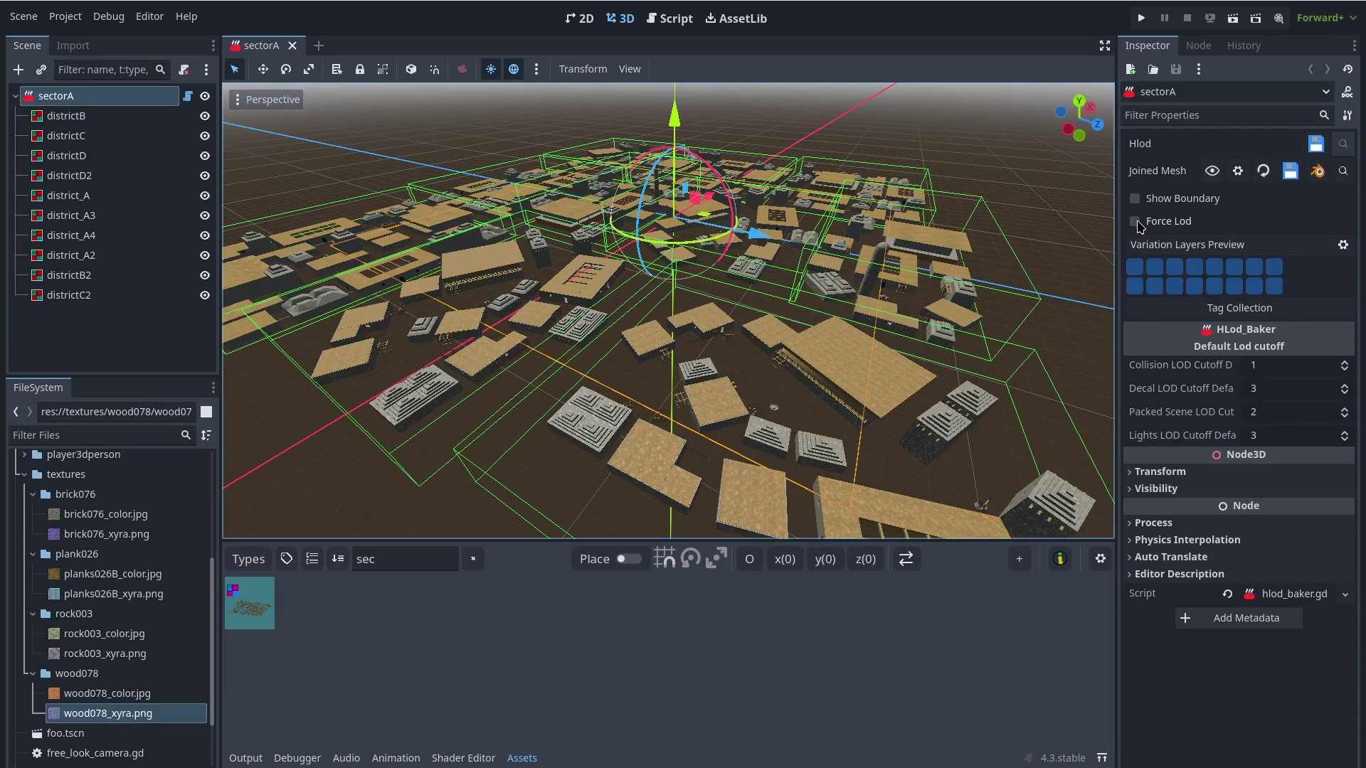
pyautogui.click(1135, 221)
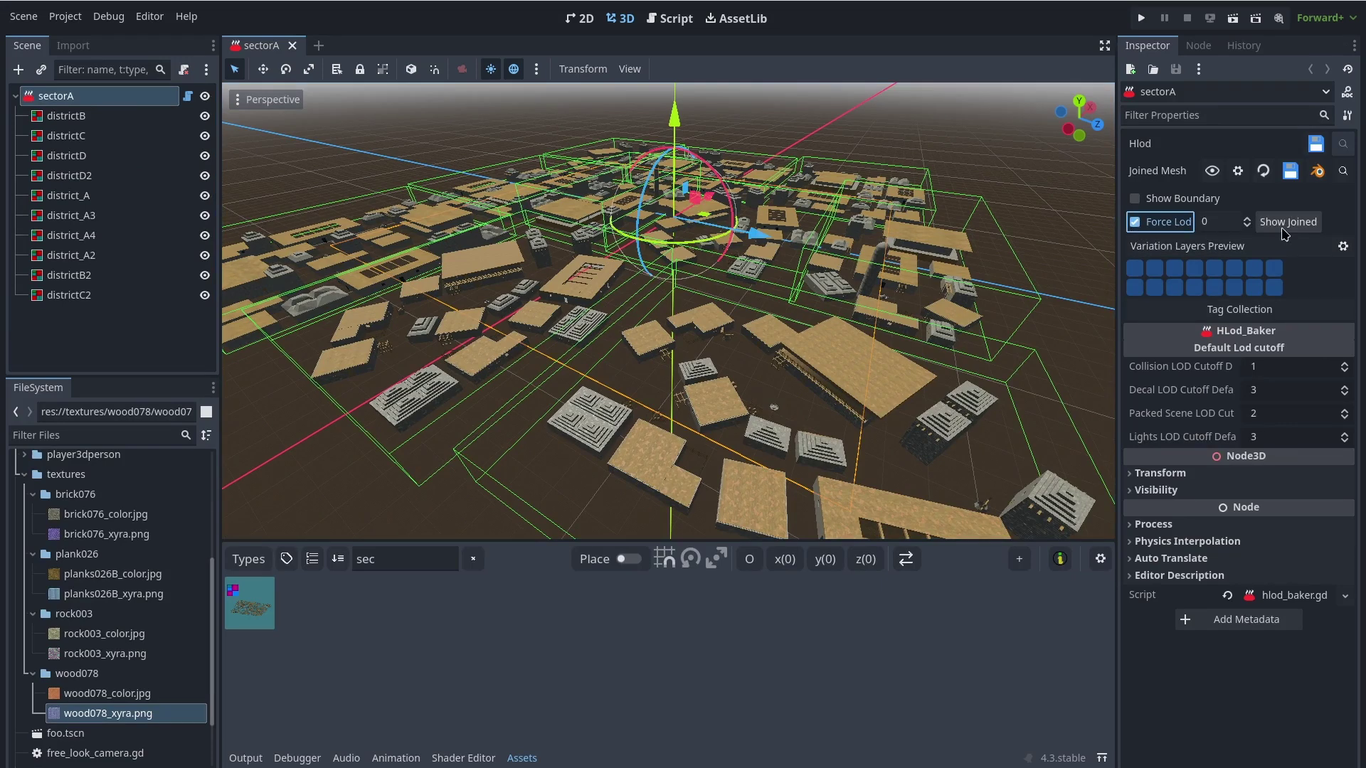
pyautogui.click(1304, 228)
pyautogui.moveTo(889, 284); pyautogui.dragTo(771, 206, button='right')
pyautogui.scroll(3, 921, 281)
pyautogui.press('w')
pyautogui.press('e')
pyautogui.scroll(-6, 782, 222)
pyautogui.moveTo(647, 293); pyautogui.dragTo(654, 291, button='right')
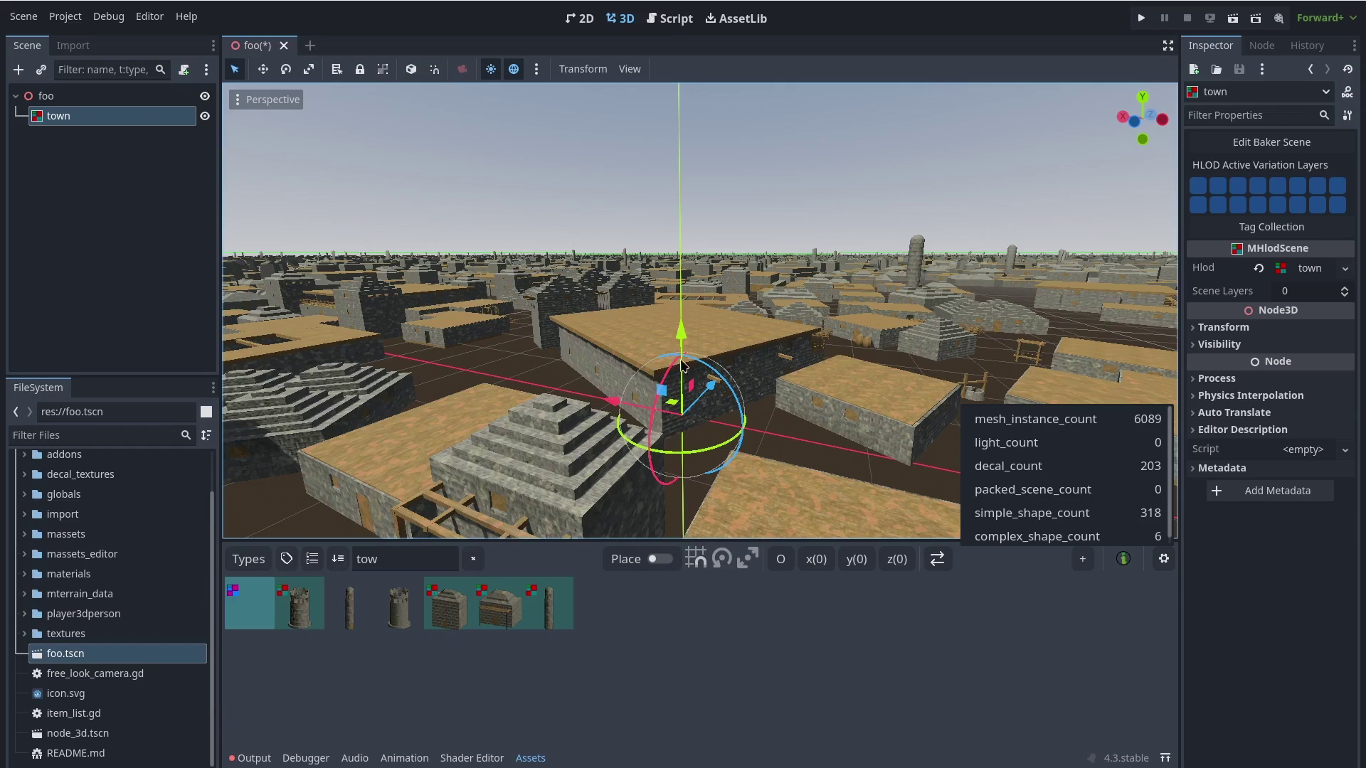
# Step: In the foo scene, compare the town's element counts from among the buildings and from far away, and hide the counts
pyautogui.moveTo(687, 365); pyautogui.dragTo(1209, 409, button='right')
pyautogui.press('w')
pyautogui.scroll(3, 687, 365)
pyautogui.scroll(6, 688, 365)
pyautogui.scroll(-6, 687, 365)
pyautogui.scroll(4, 688, 364)
pyautogui.scroll(20, 688, 365)
pyautogui.press('s')
pyautogui.moveTo(699, 311)
pyautogui.mouseDown(button='right')
pyautogui.moveTo(636, 311)
pyautogui.moveTo(696, 304)
pyautogui.mouseUp(button='right')
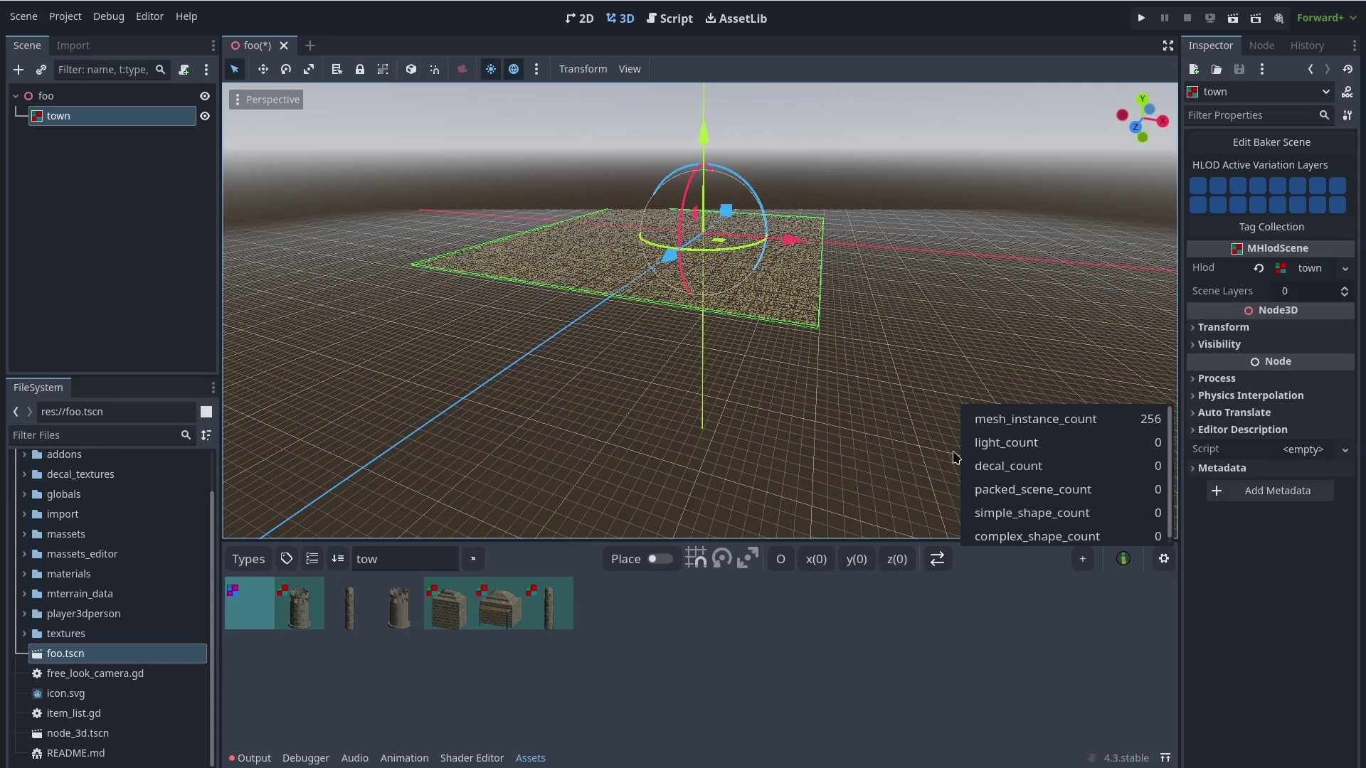
pyautogui.click(1123, 559)
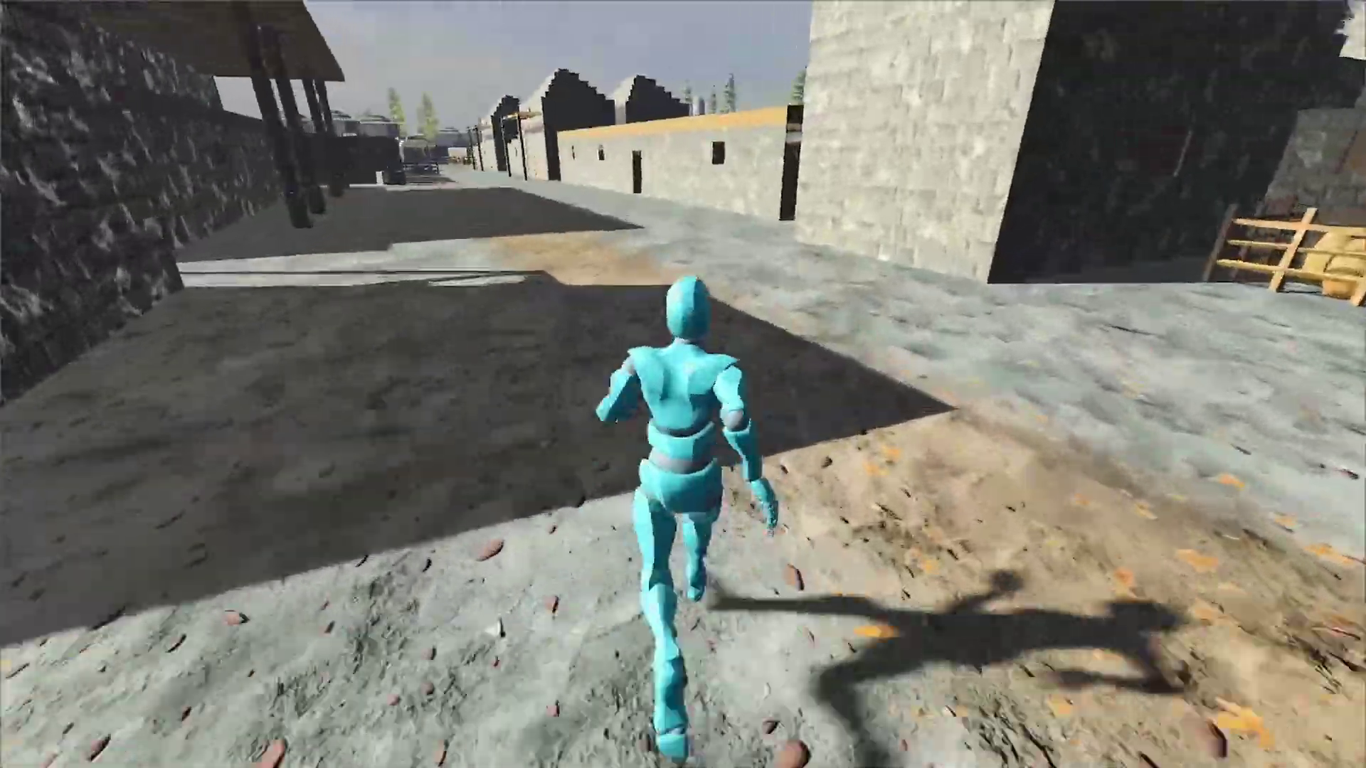
pyautogui.press('w')
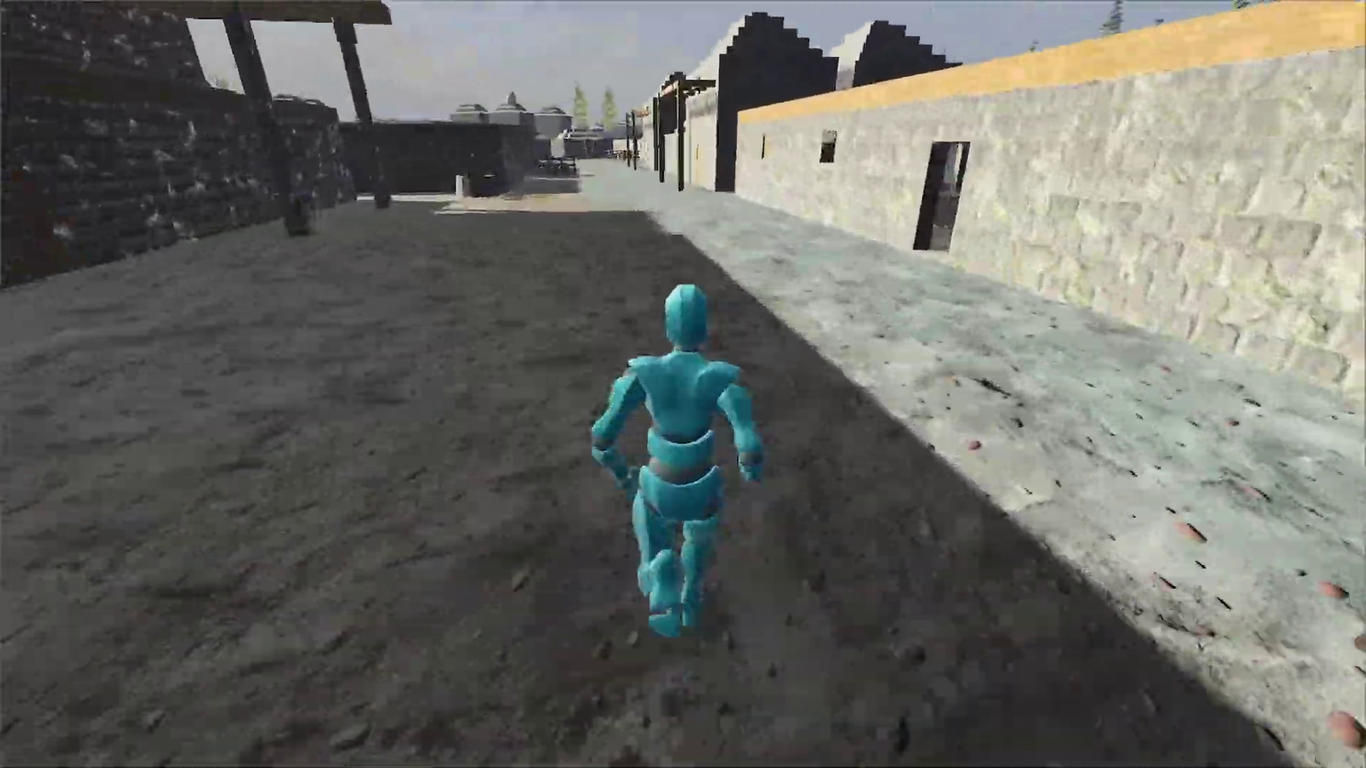